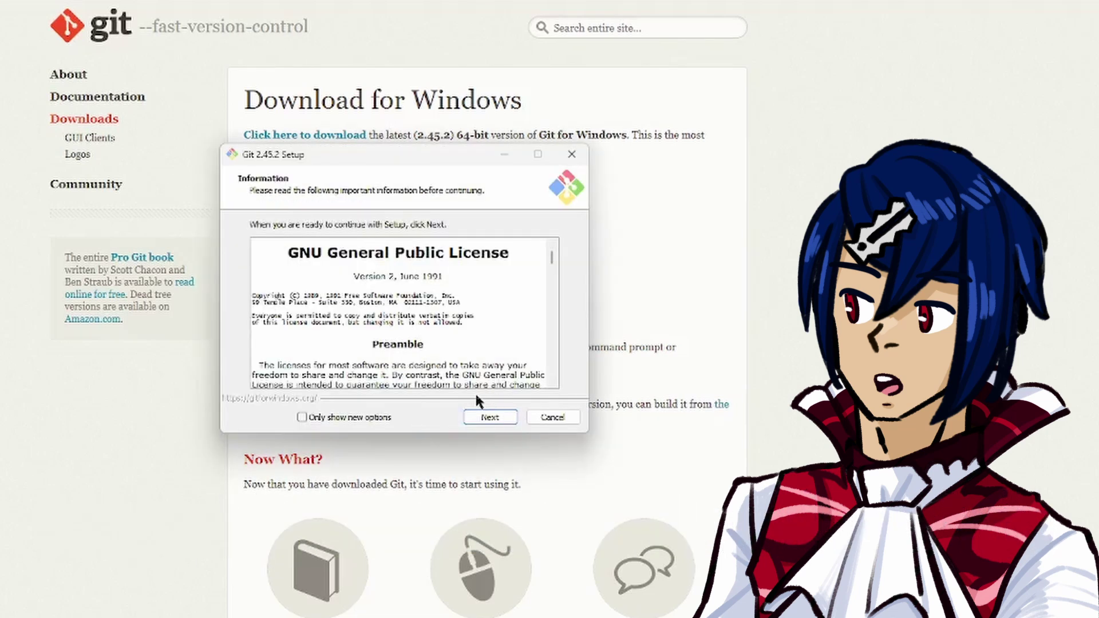
# Advance the Git 2.45.2 installer past the licence, untick Scalar, and keep the default editor
pyautogui.click(491, 419)
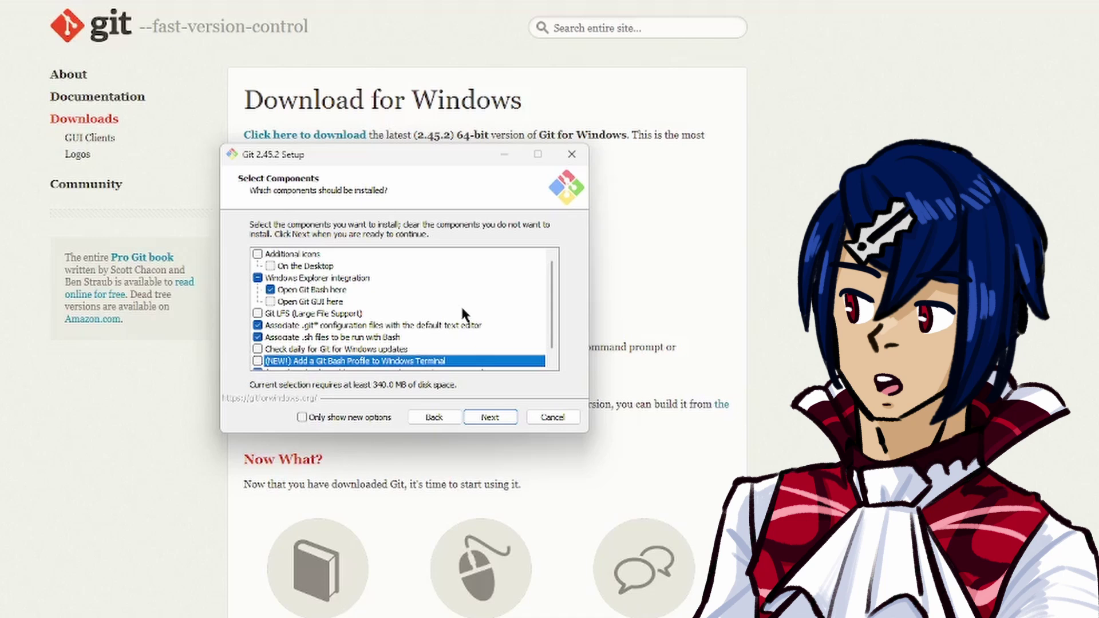
pyautogui.scroll(-1, 462, 310)
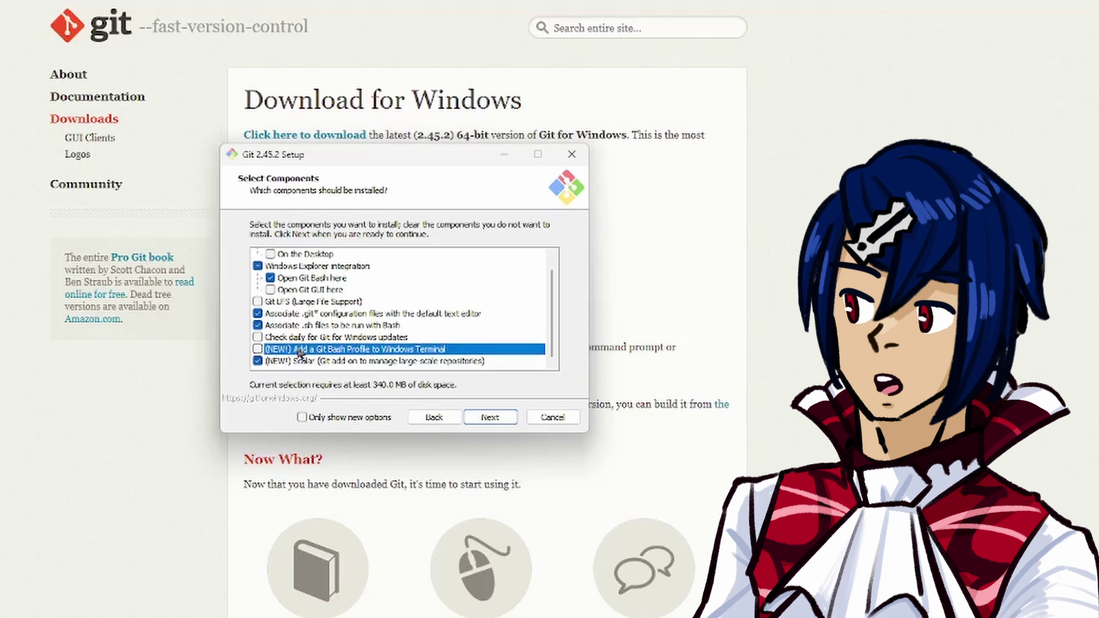
pyautogui.click(286, 361)
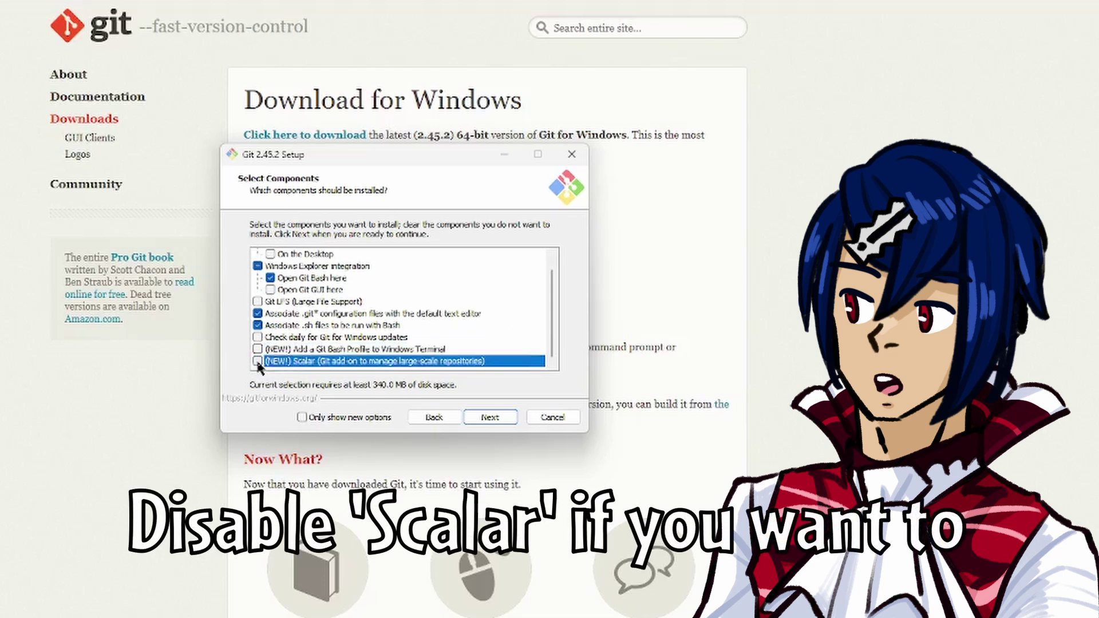
pyautogui.click(487, 418)
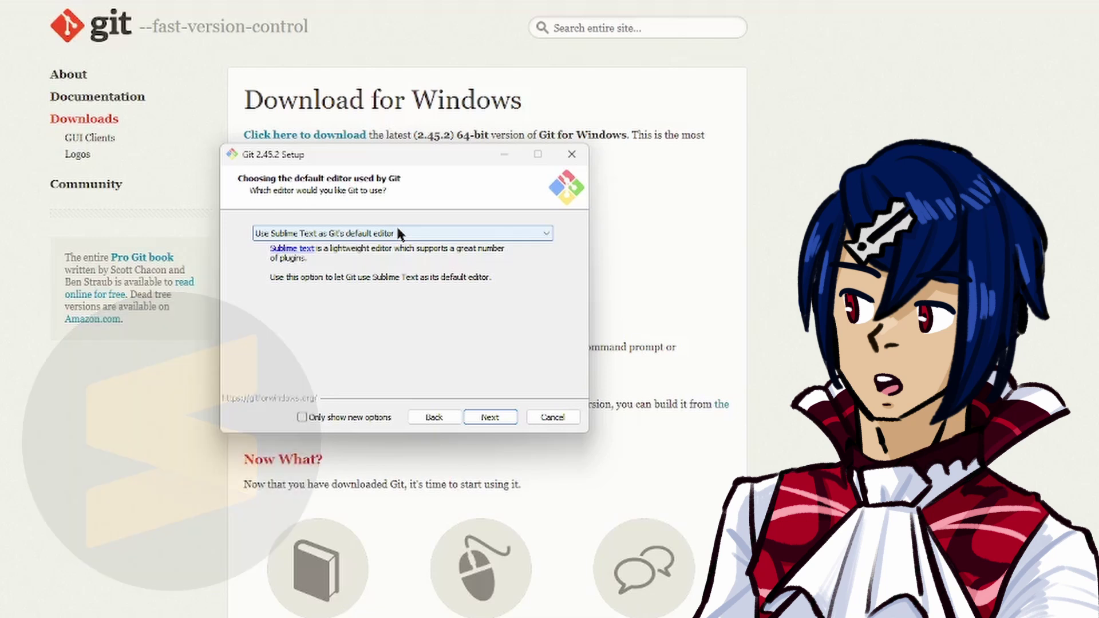
pyautogui.click(496, 417)
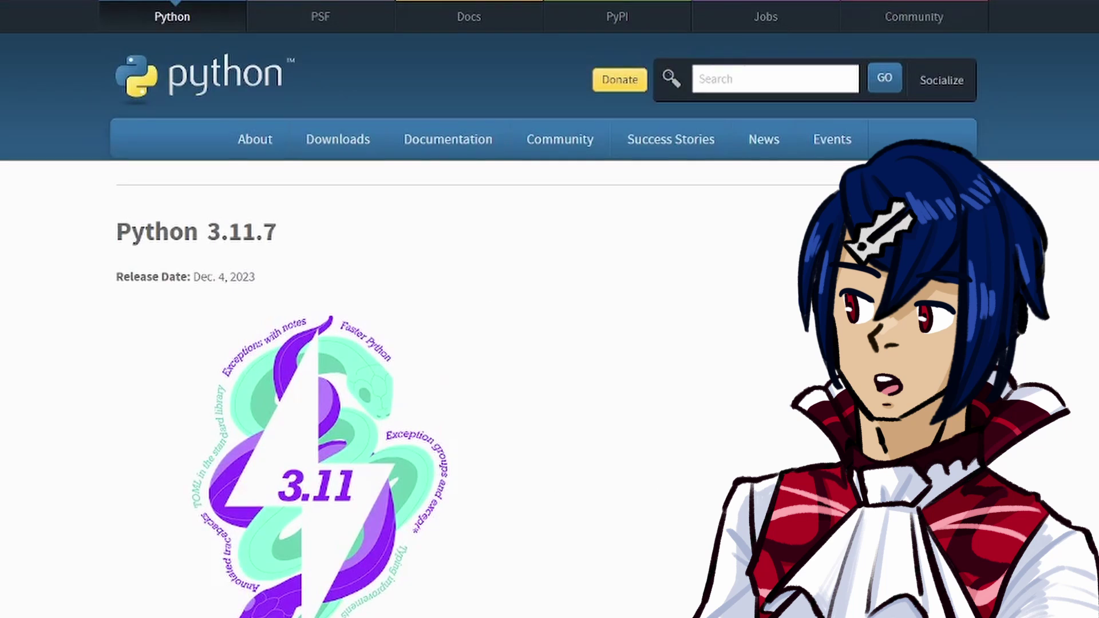
# Download the Python 3.11.7 'Windows installer (64-bit)' from the release page's Files list
pyautogui.scroll(-15, 665, 321)
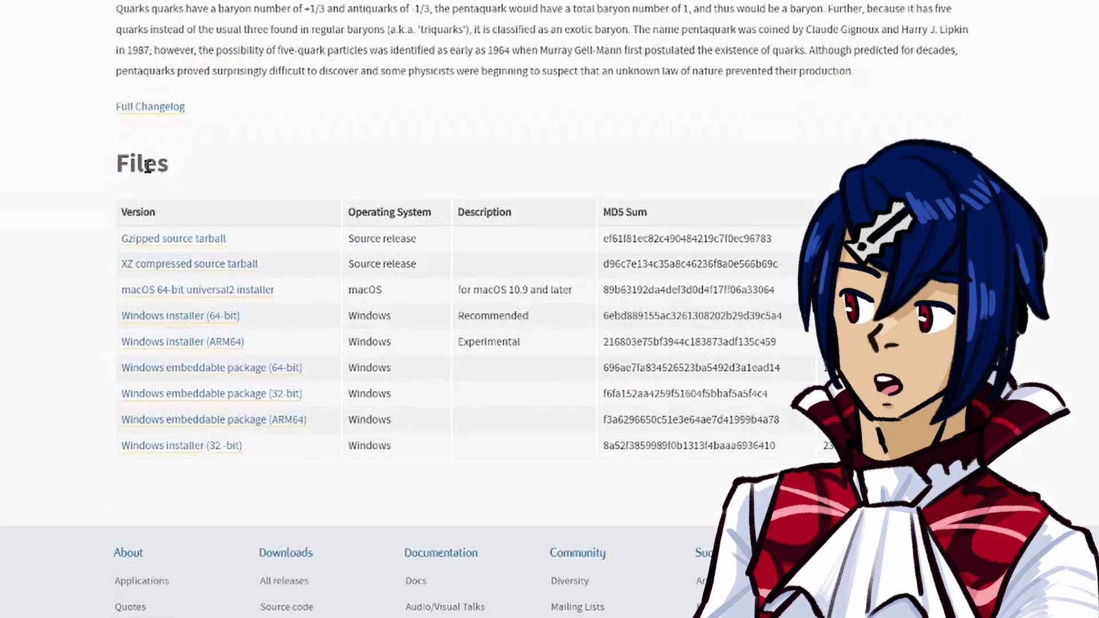
pyautogui.click(212, 328)
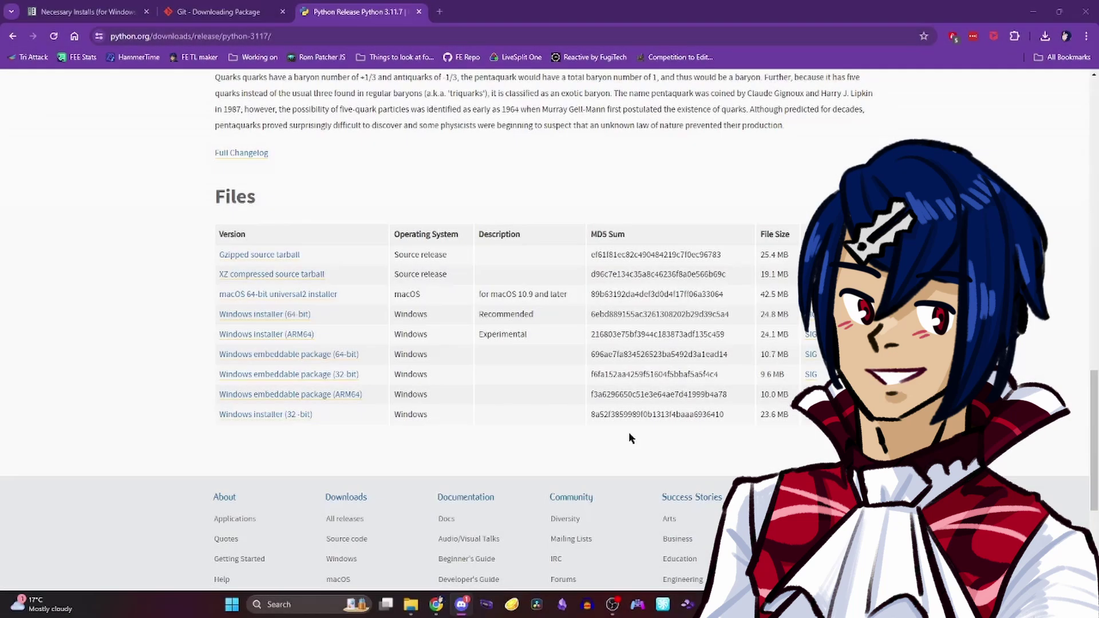
# Open a Git Bash terminal in the empty EotF video installation folder
pyautogui.moveTo(411, 602)
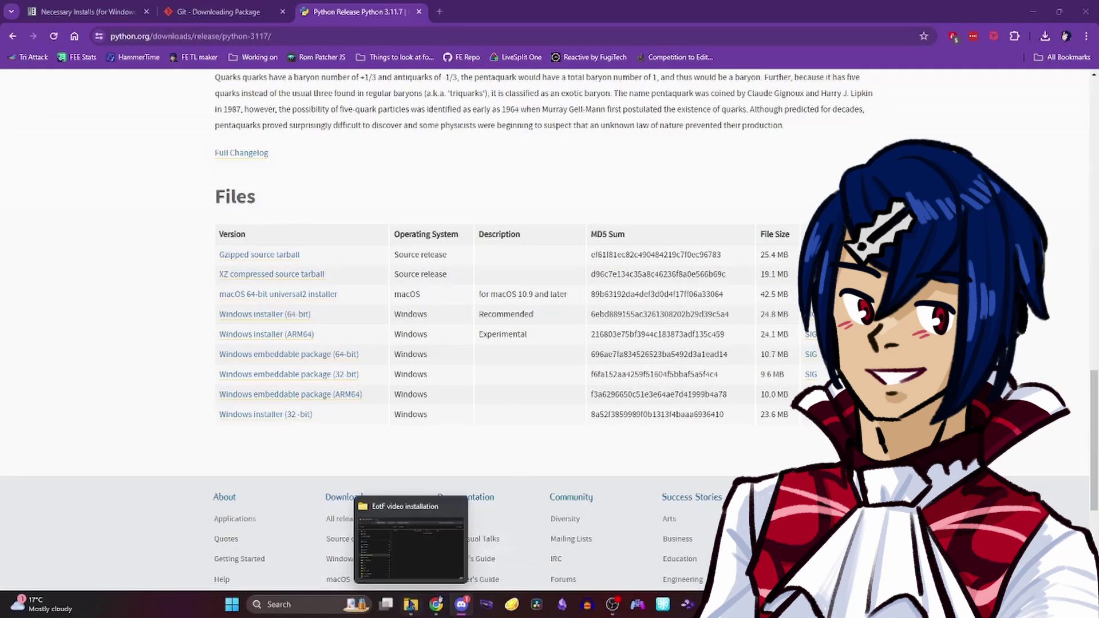
pyautogui.click(440, 540)
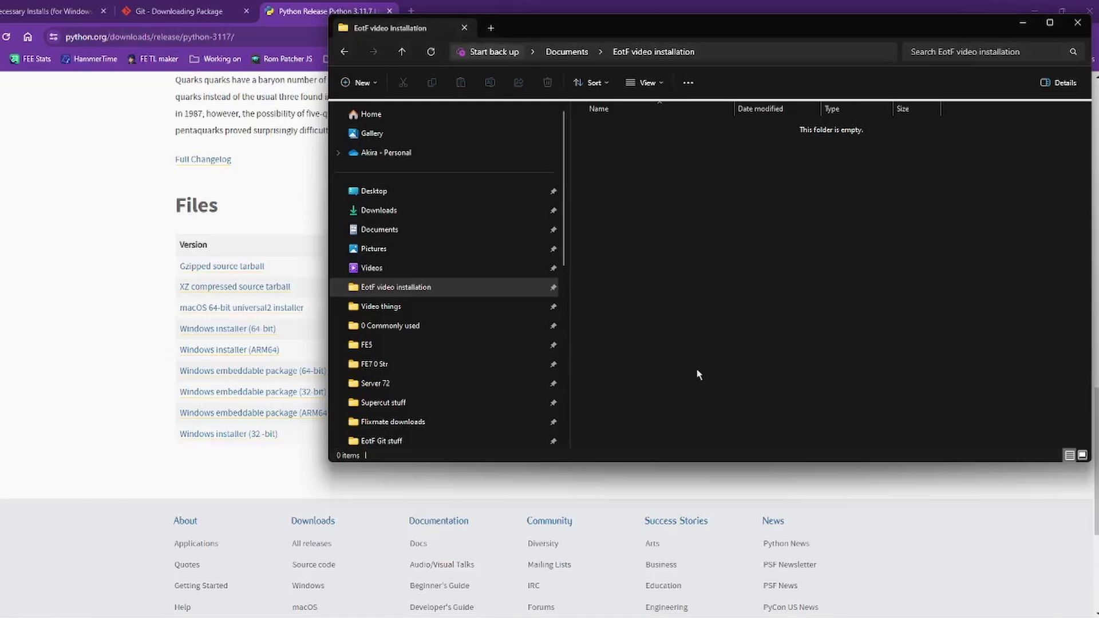
pyautogui.rightClick(653, 194)
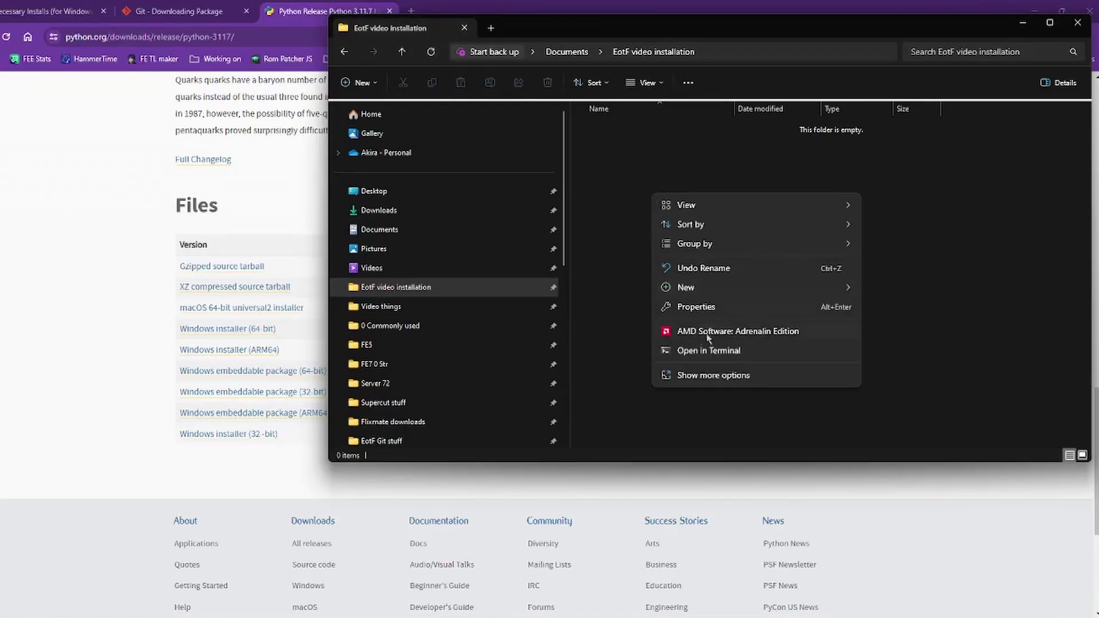
pyautogui.click(713, 375)
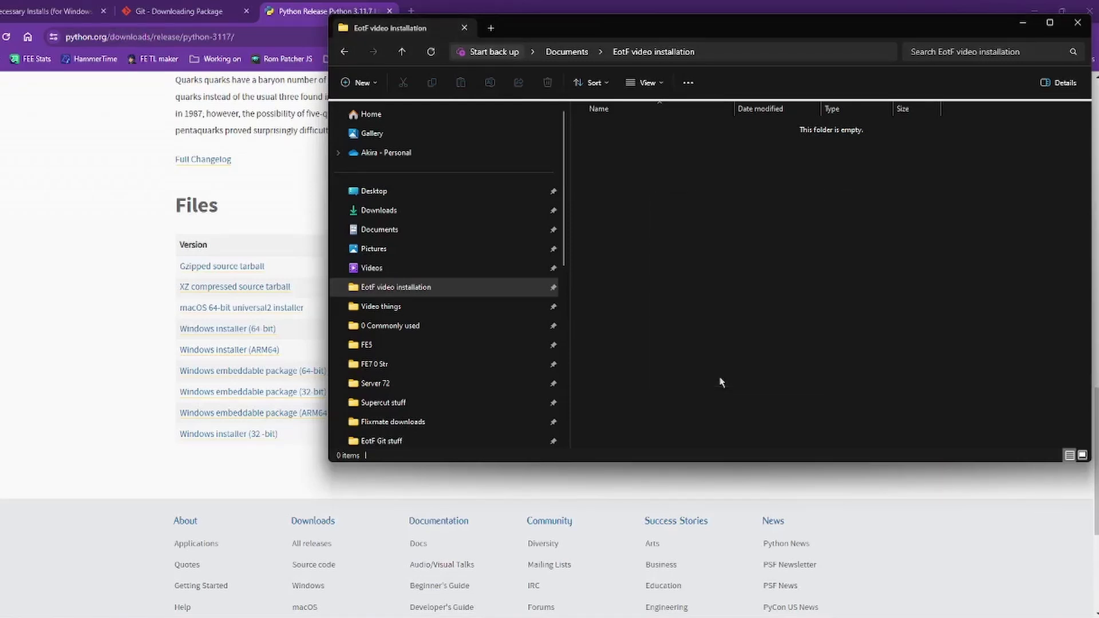
pyautogui.click(715, 331)
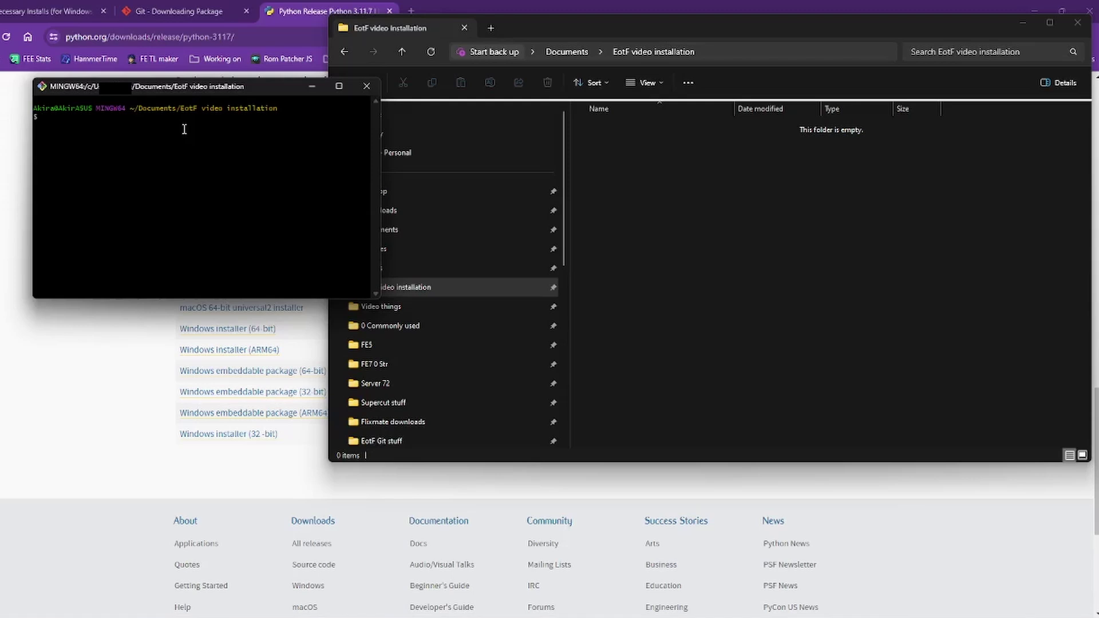
pyautogui.write('git clo')
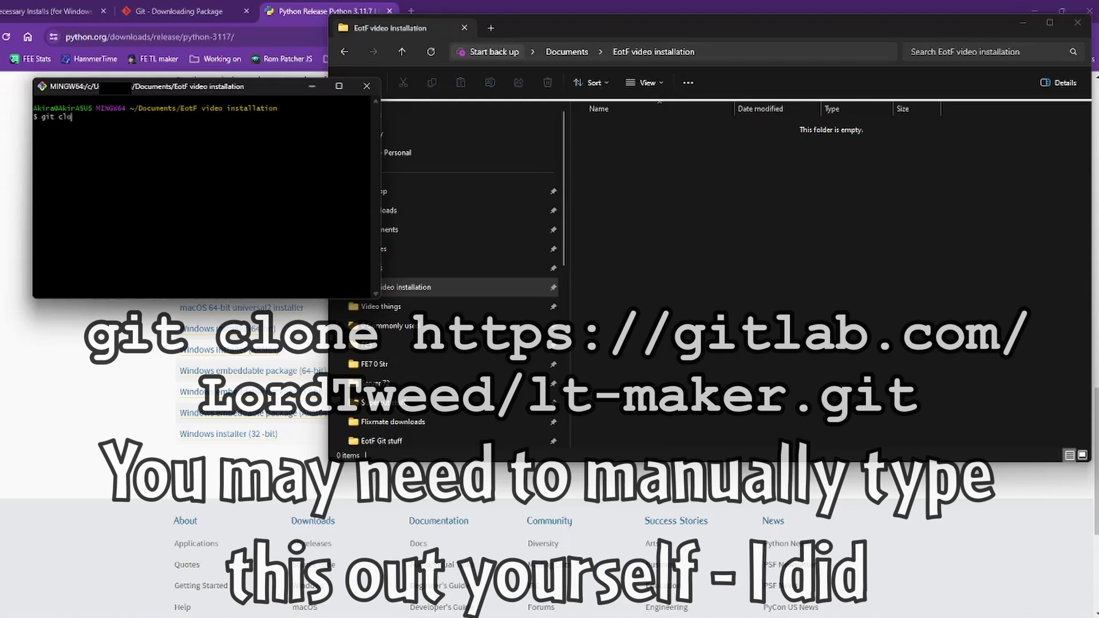
pyautogui.write('ne https')
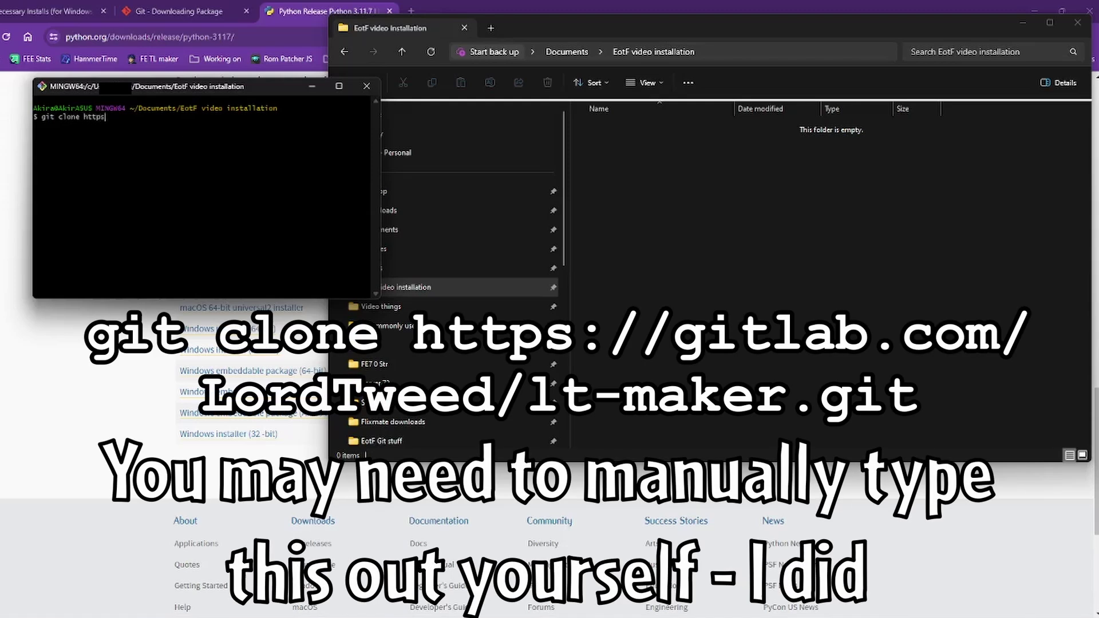
pyautogui.write('://gitlab.com/LordTweed/lt-maker.git')
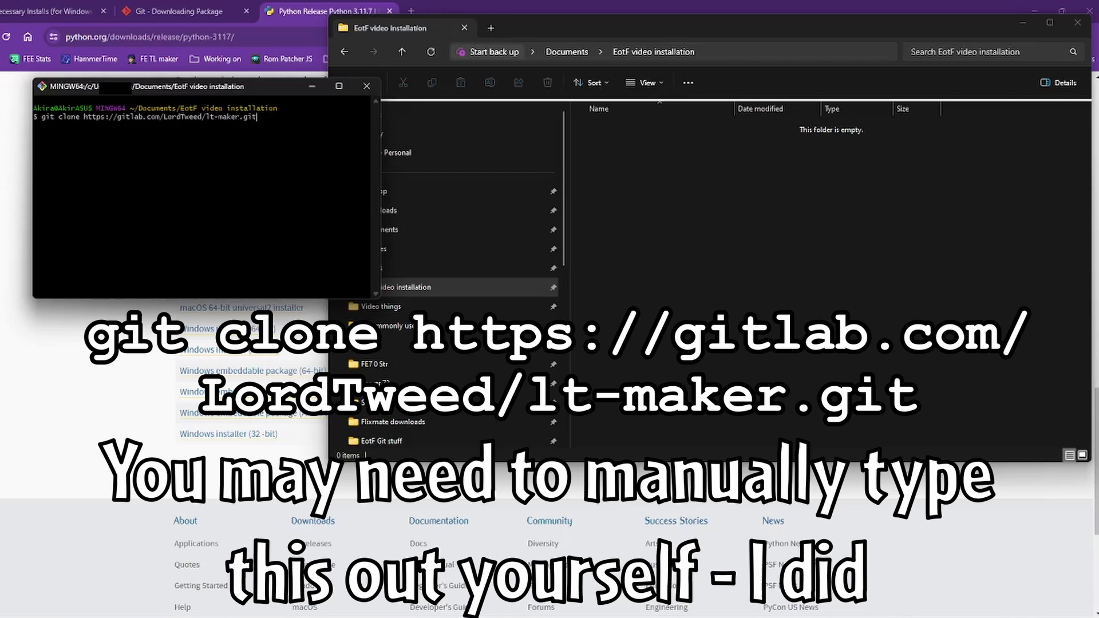
pyautogui.press('Return')
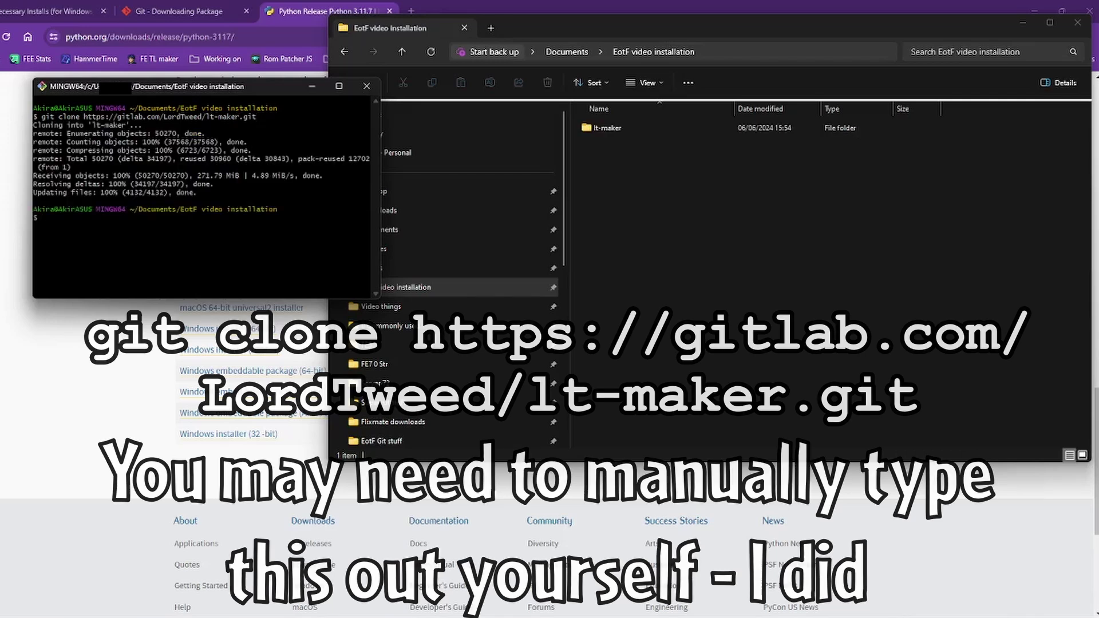
pyautogui.click(366, 86)
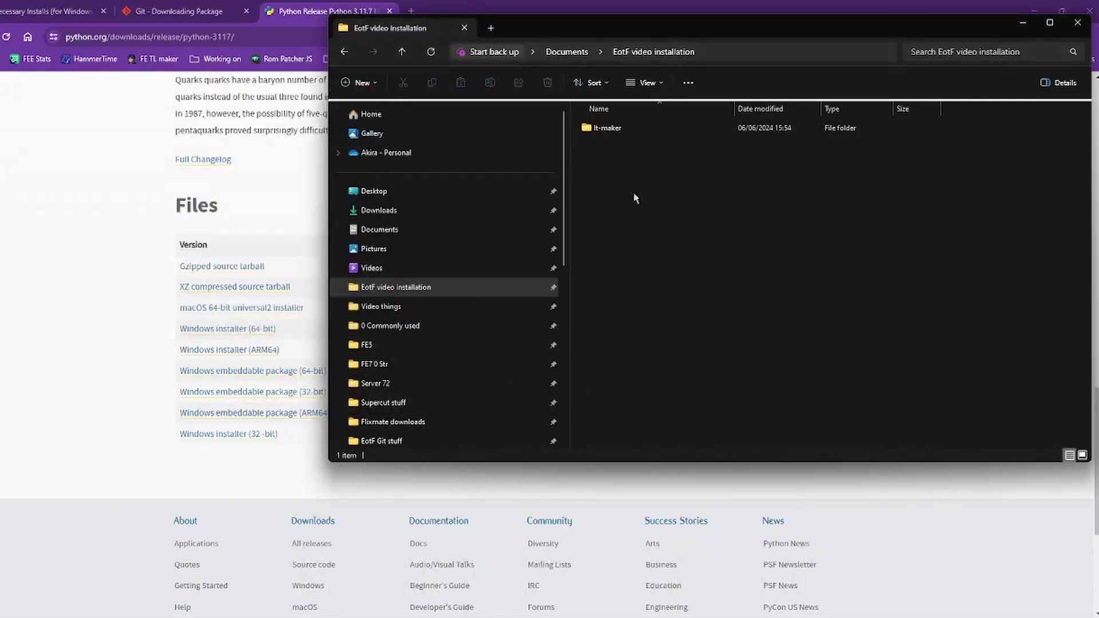
# Open a Git Bash terminal inside the cloned lt-maker folder
pyautogui.doubleClick(622, 129)
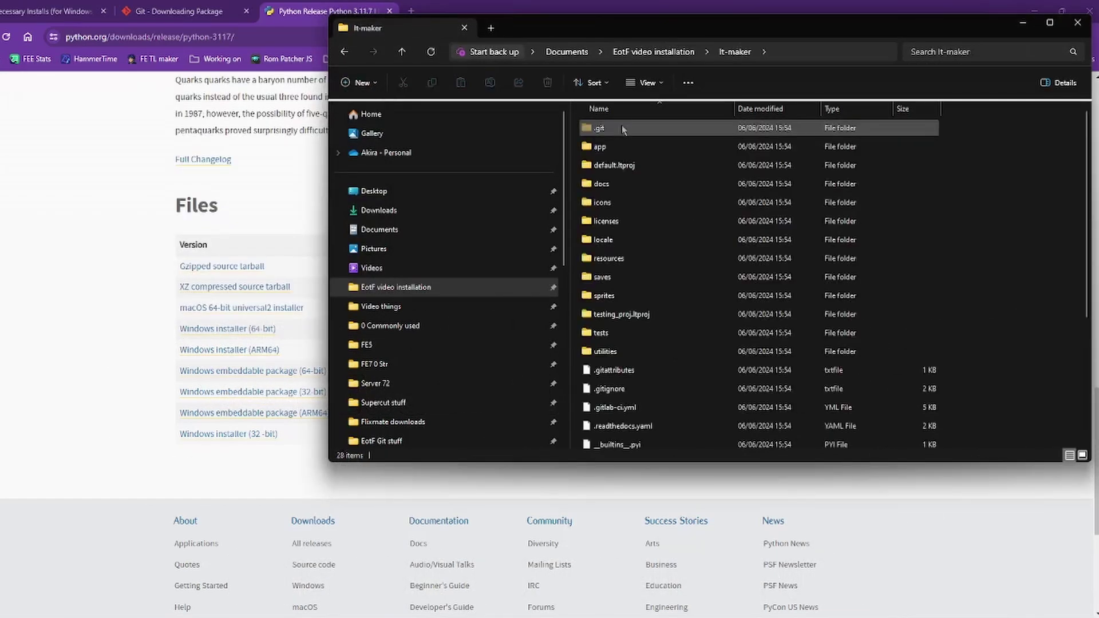
pyautogui.rightClick(1010, 262)
pyautogui.click(865, 441)
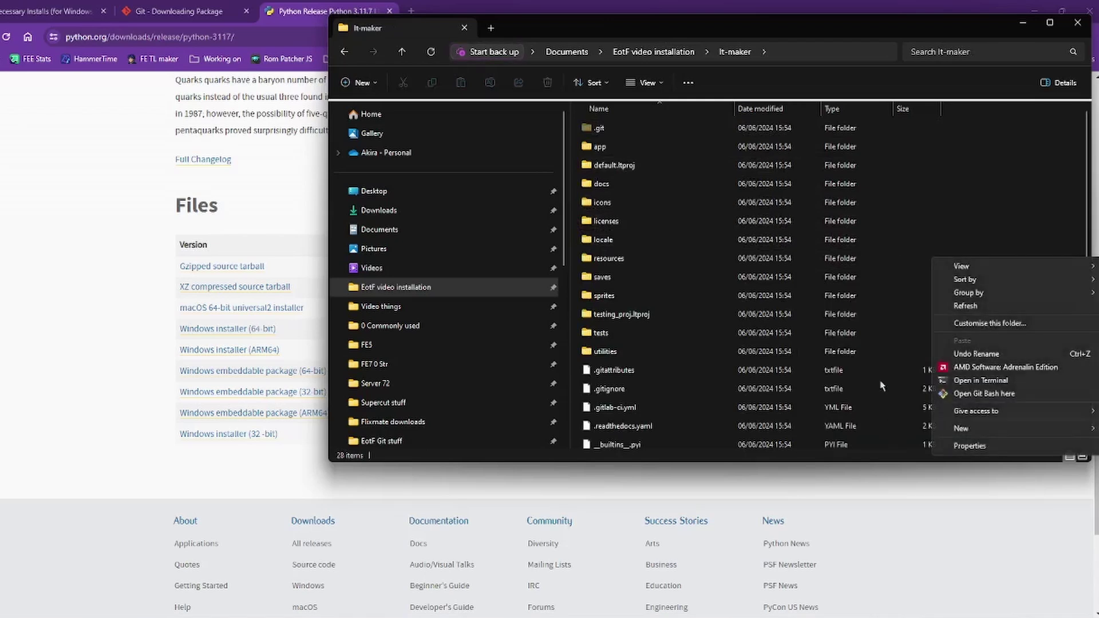
pyautogui.click(968, 394)
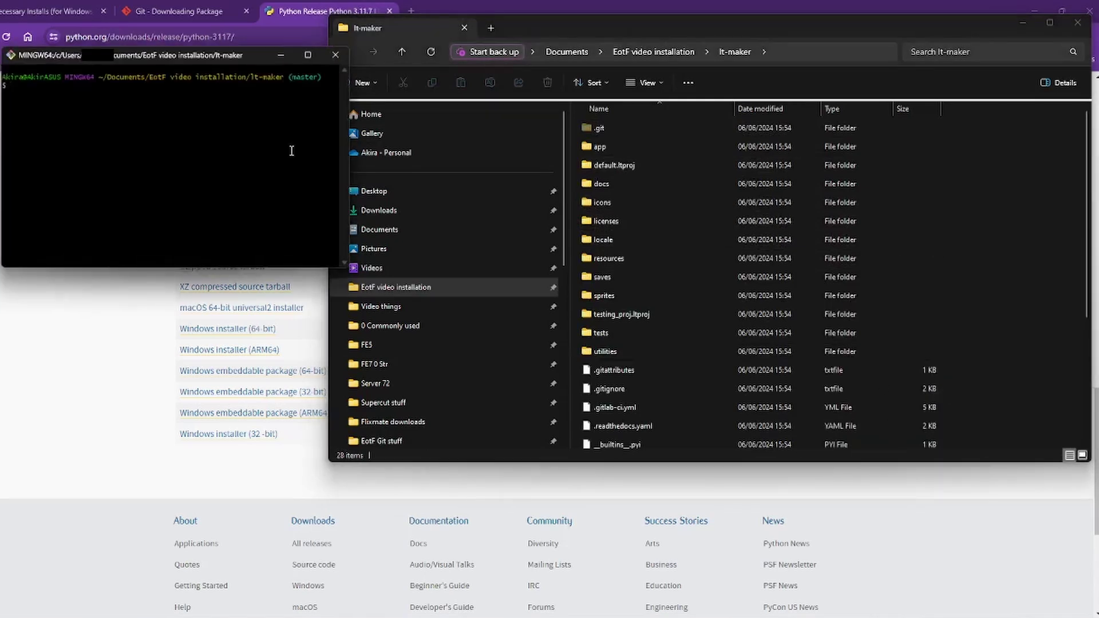
# Fetch origin, check out new Eotf_Branch from origin/Eotf_Branch, and pip install requirements_editor.txt
pyautogui.write('git fetc')
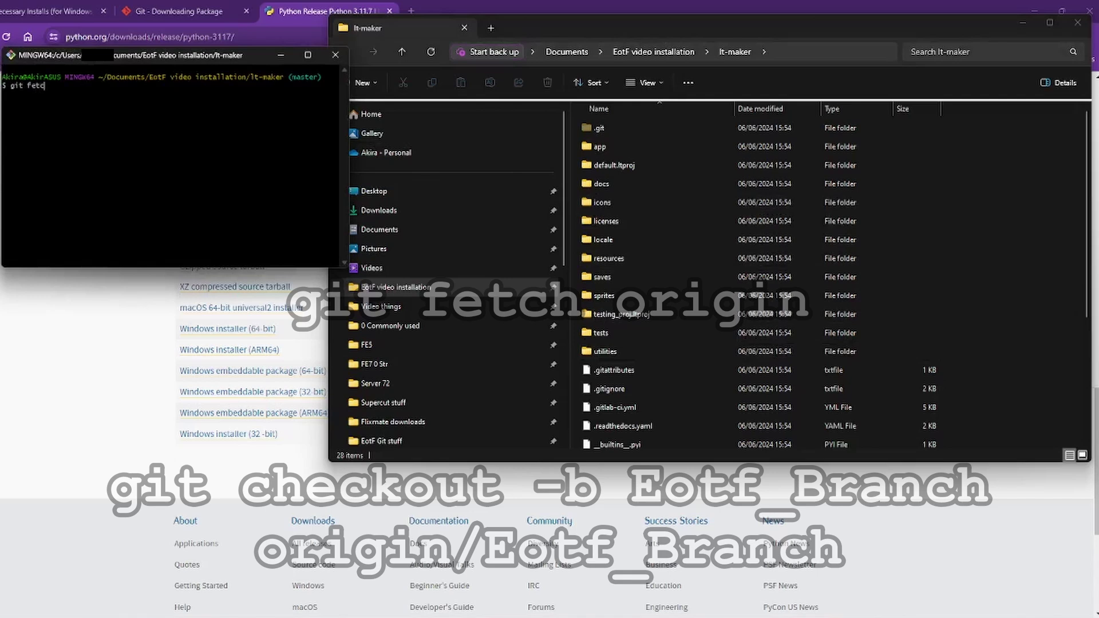
pyautogui.write('h origin')
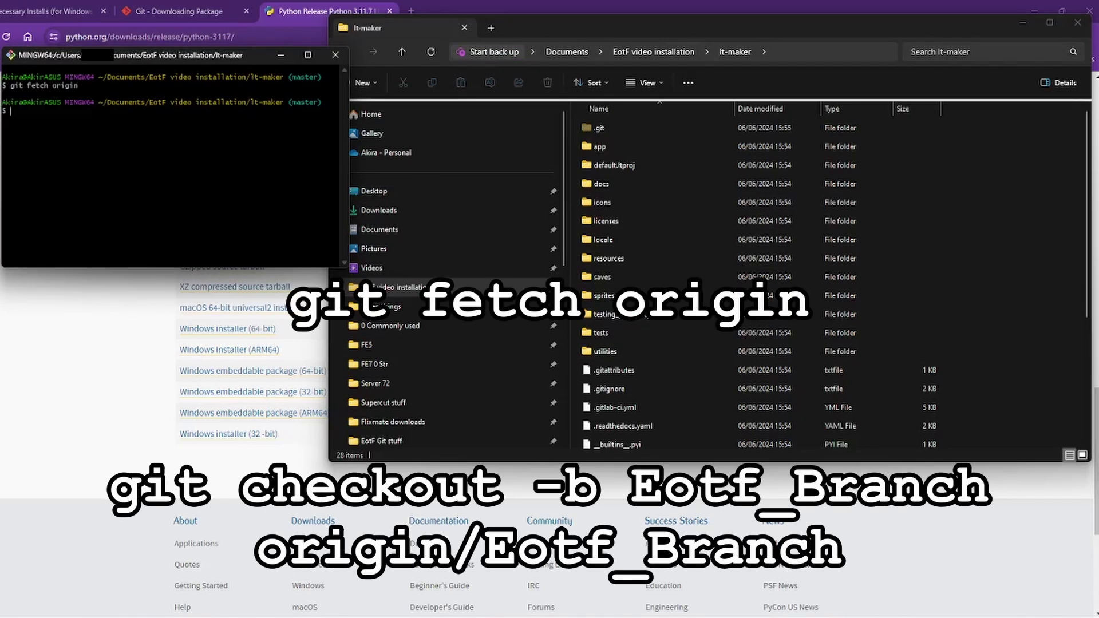
pyautogui.write('git checkout -b Eotf_Branch origin')
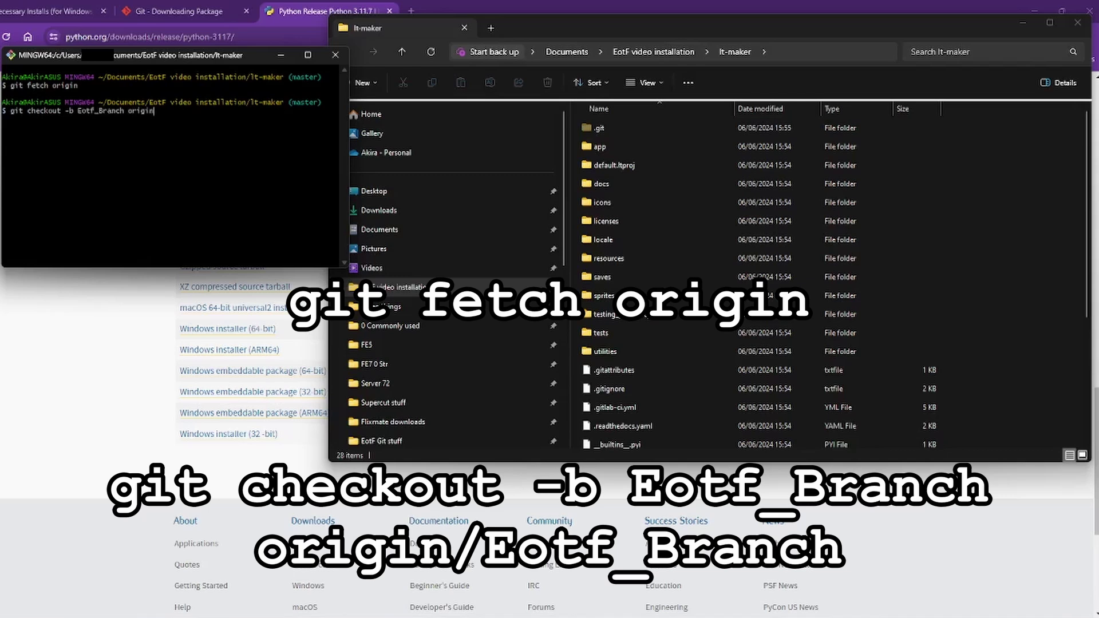
pyautogui.write('/Eotf_Branch')
pyautogui.press('Return')
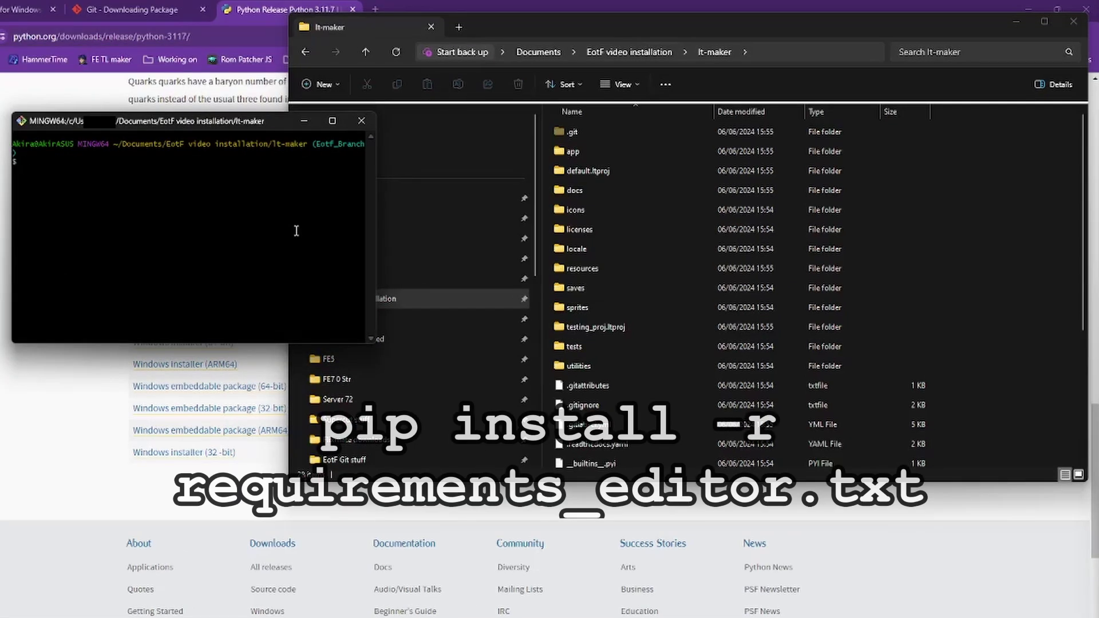
pyautogui.write('pip install -r')
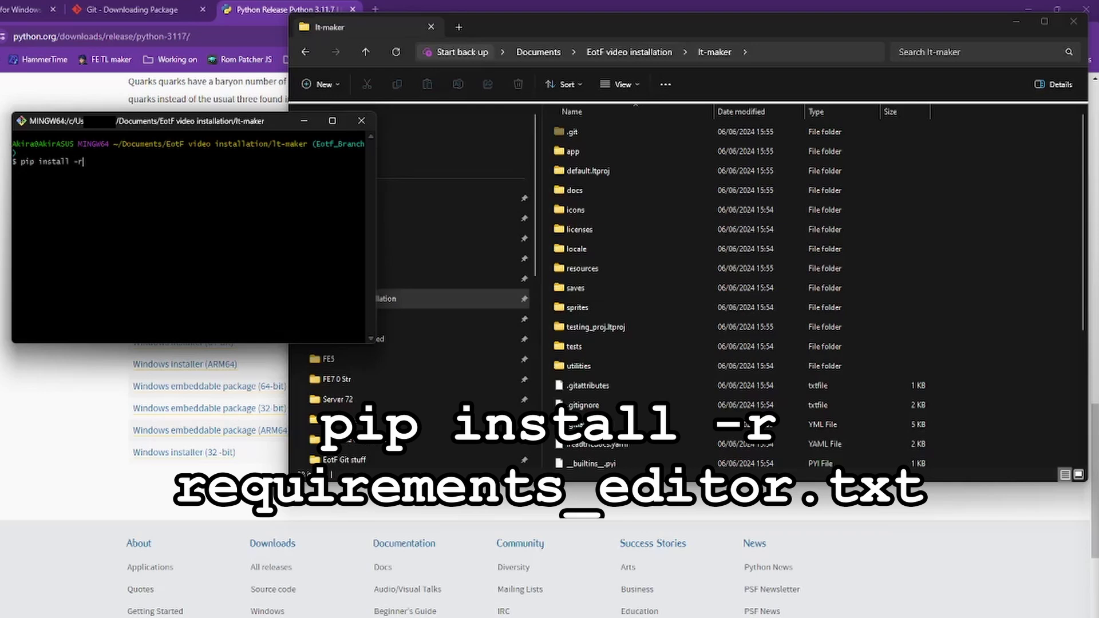
pyautogui.write(' requirements_editor.txt')
pyautogui.press('Return')
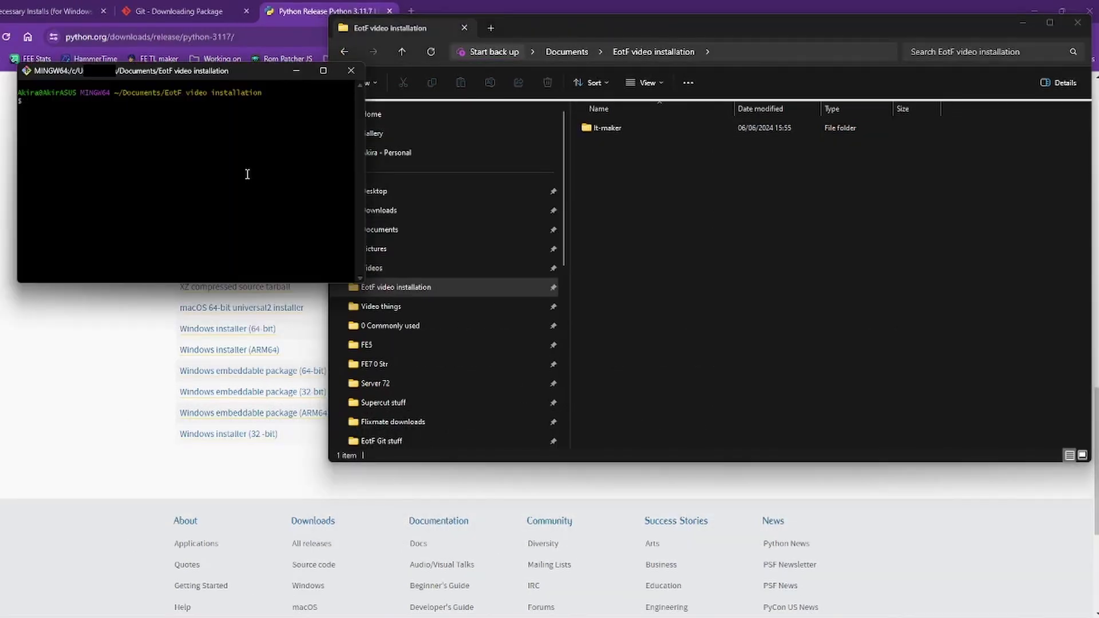
pyautogui.write('git clone https://')
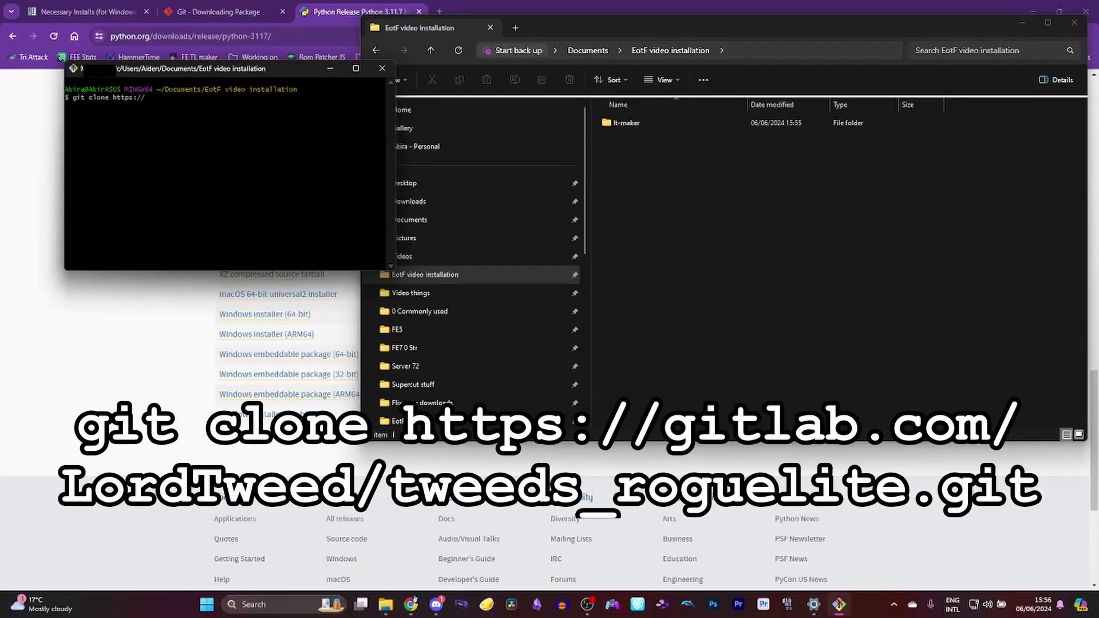
pyautogui.write('gitlab.com/LordTweed/tweeds_roguelite.g')
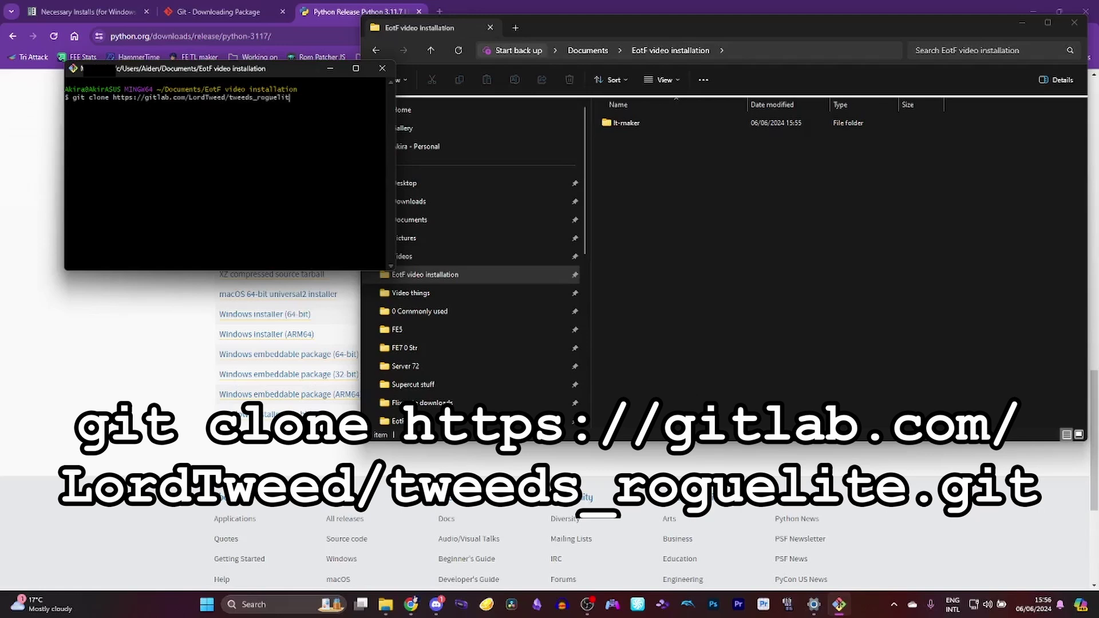
pyautogui.write('it')
# Run the tweeds_roguelite clone and launch the LT Maker editor from run_editor
pyautogui.press('Return')
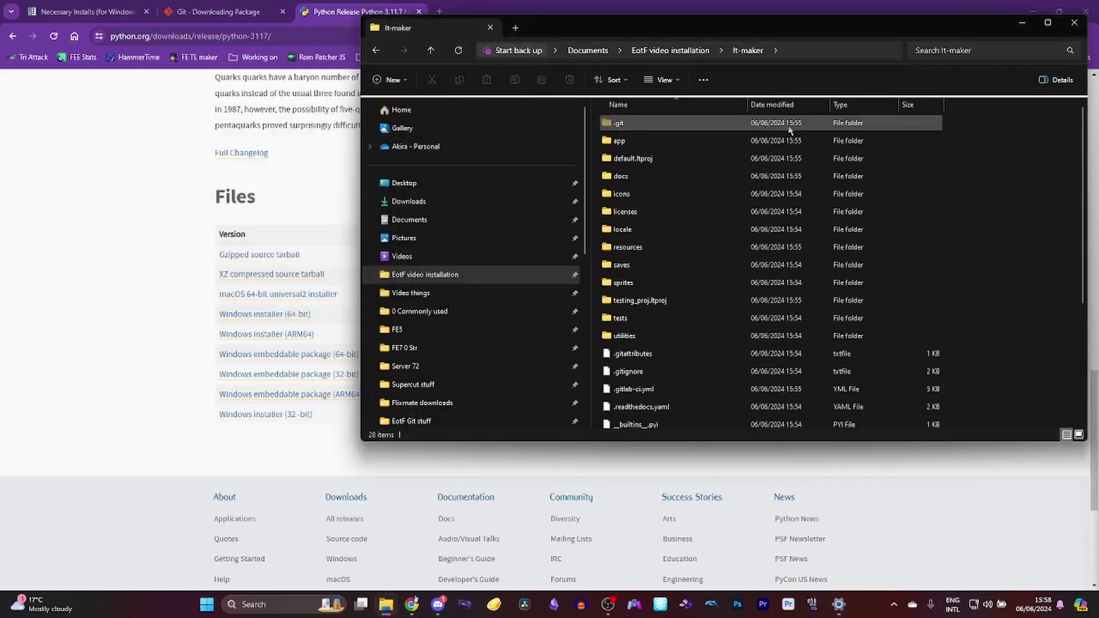
pyautogui.scroll(-4, 801, 184)
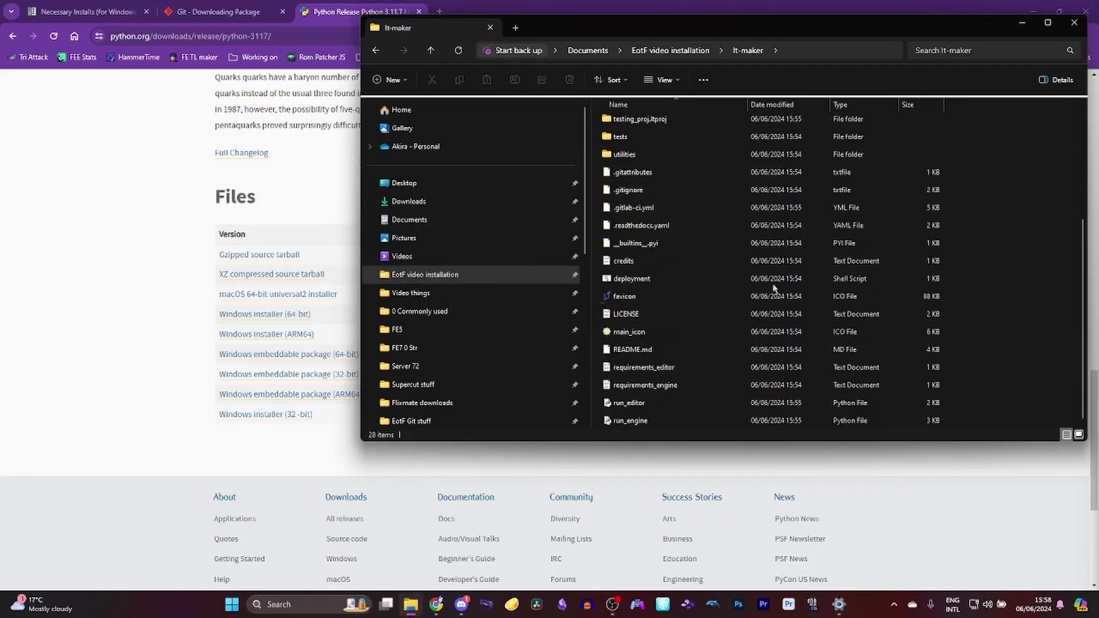
pyautogui.doubleClick(684, 401)
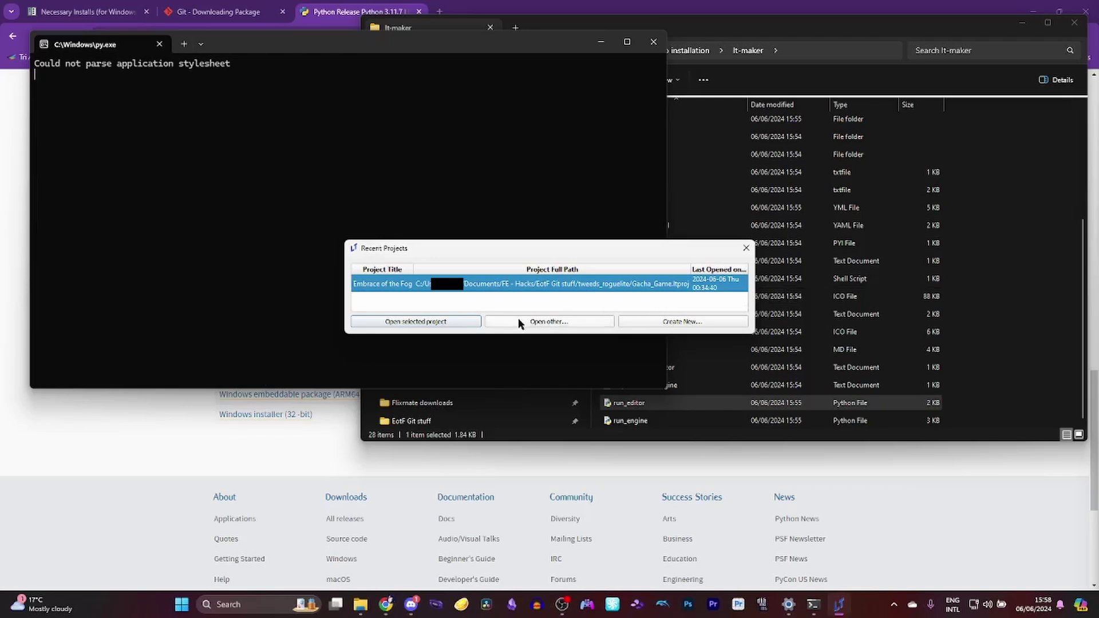
# Open other project Gacha_Game.ltproj from EotF video installation > tweeds_roguelite
pyautogui.click(528, 322)
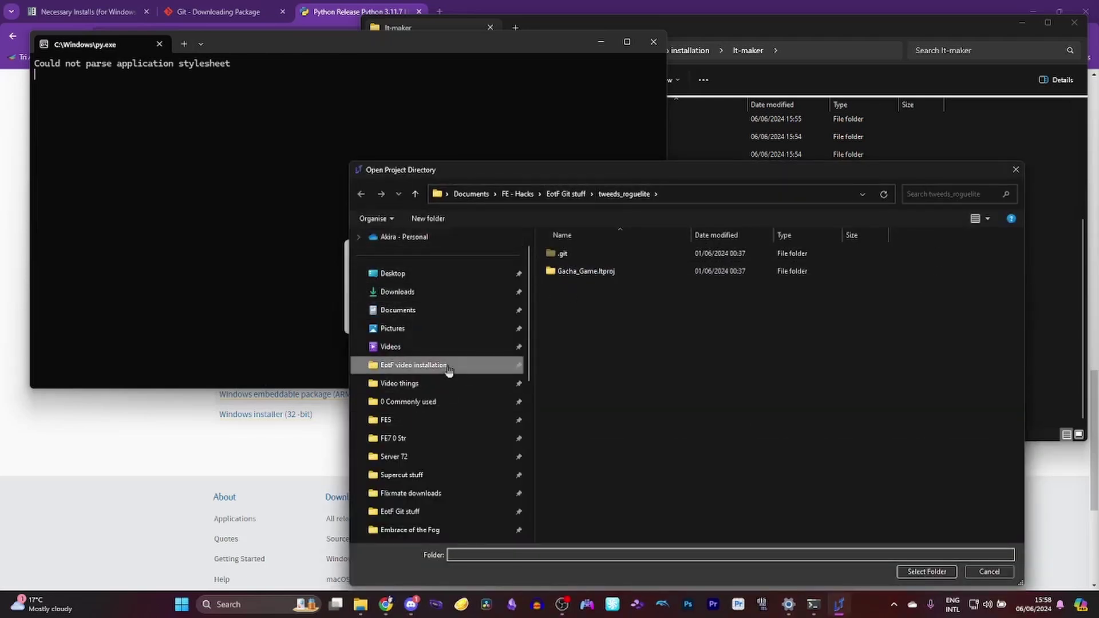
pyautogui.click(413, 365)
pyautogui.doubleClick(589, 277)
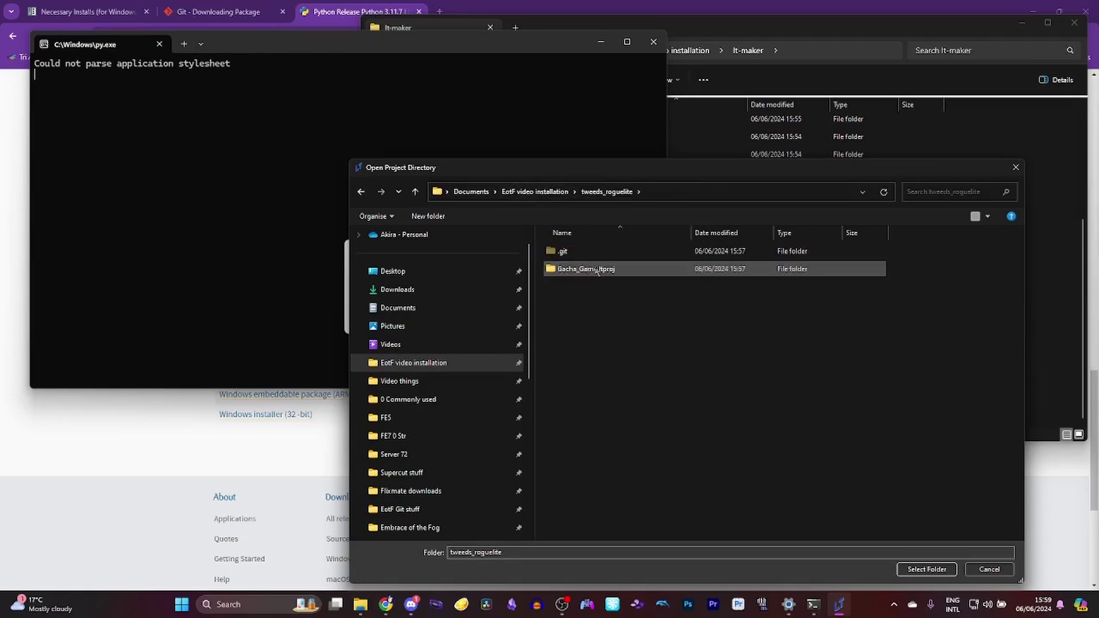
pyautogui.click(597, 271)
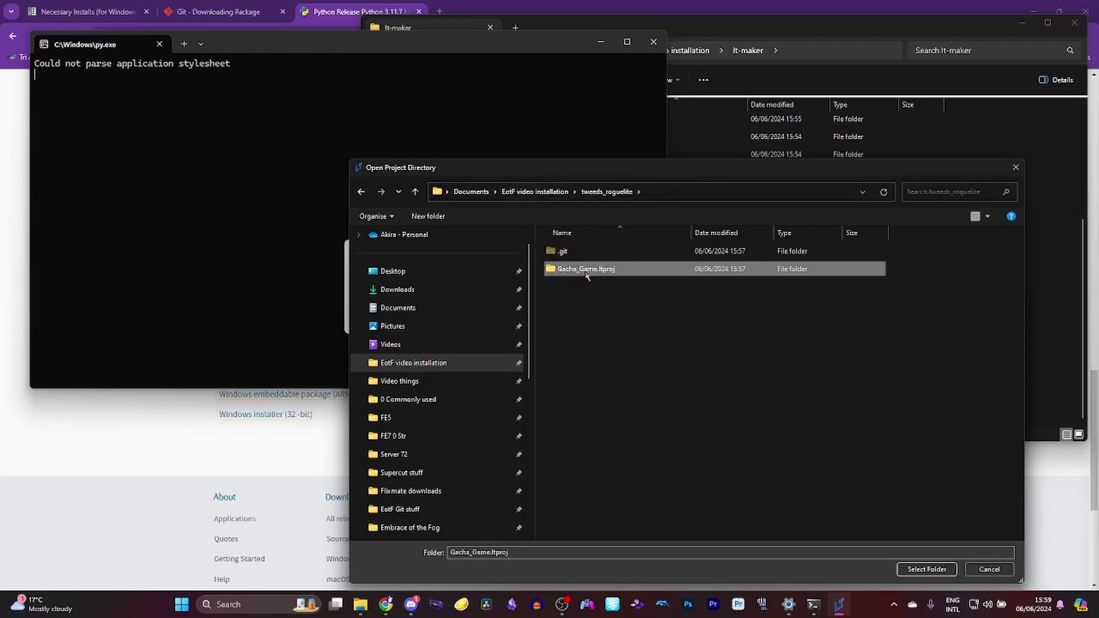
pyautogui.click(926, 569)
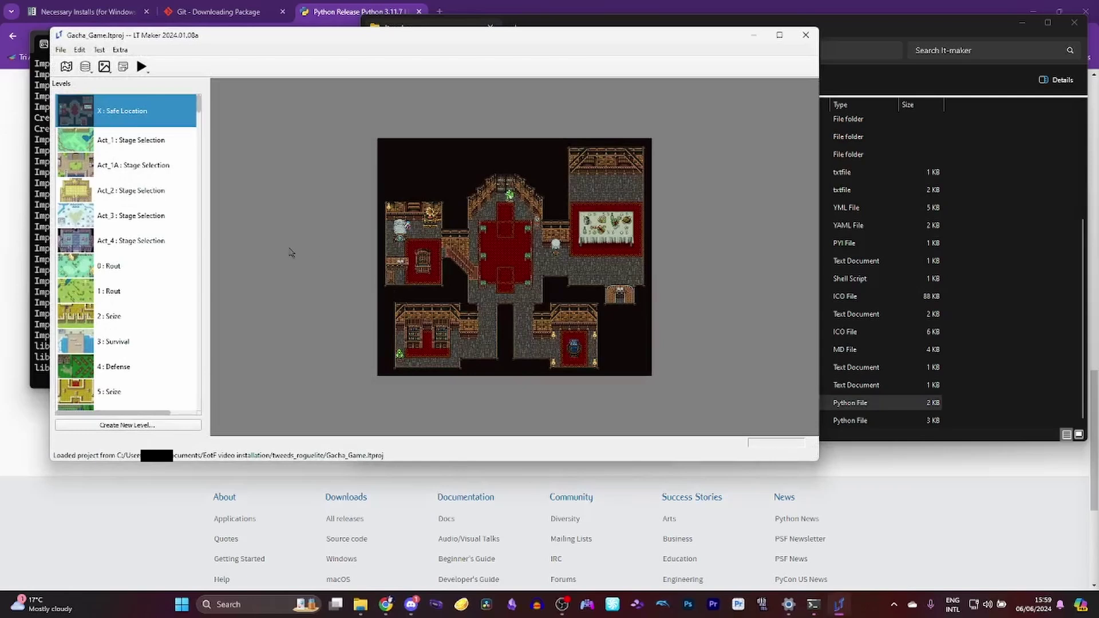
# Test the full game up to the New Game/Extras menu, then close the game and LT Maker
pyautogui.click(143, 67)
pyautogui.click(172, 108)
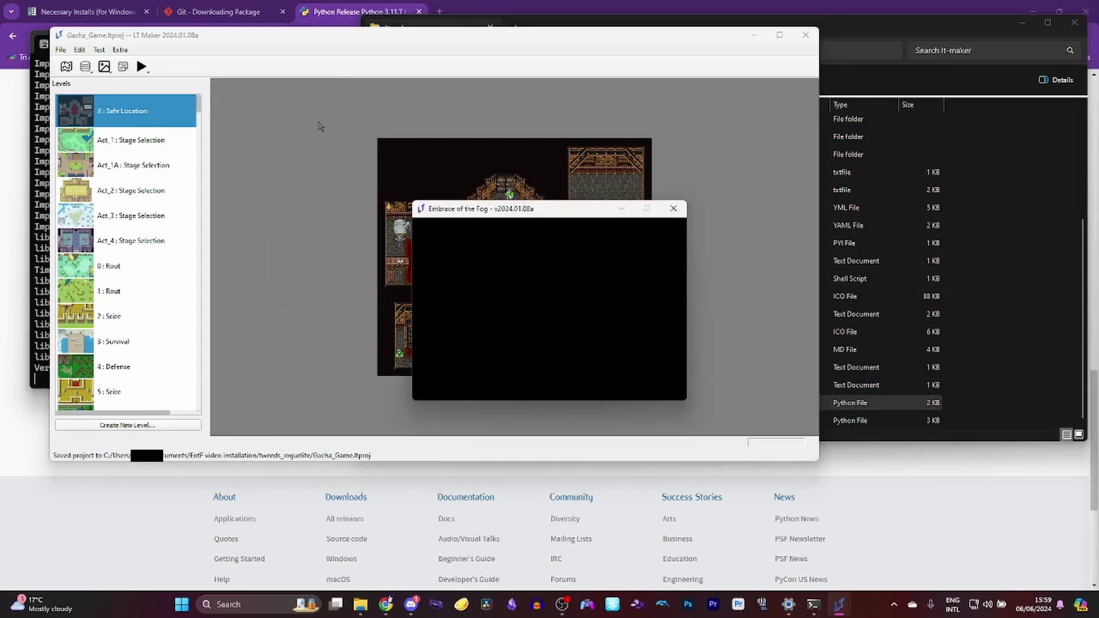
pyautogui.click(579, 295)
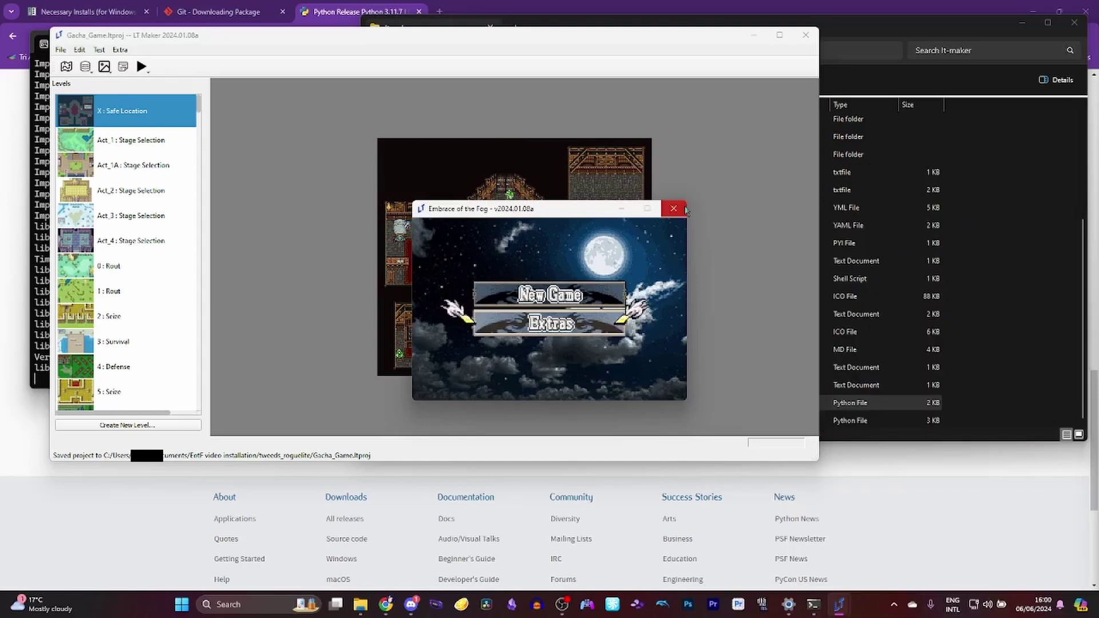
pyautogui.click(673, 209)
pyautogui.click(805, 35)
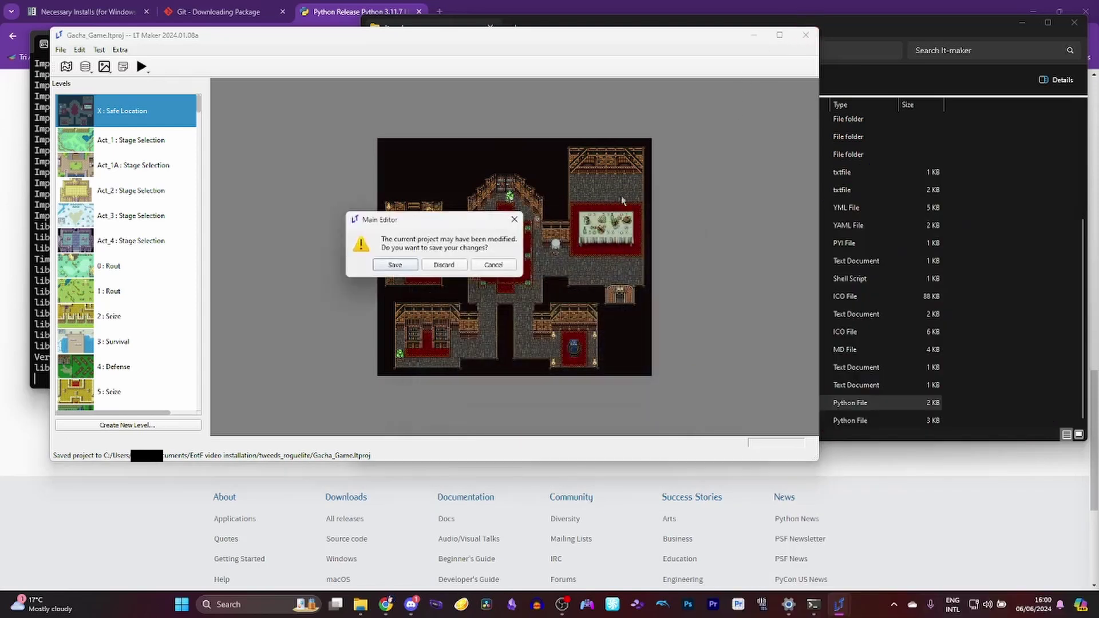
# Discard project changes, then copy EotF-persistent_records.p from the old saves into lt-maker's saves folder
pyautogui.click(444, 265)
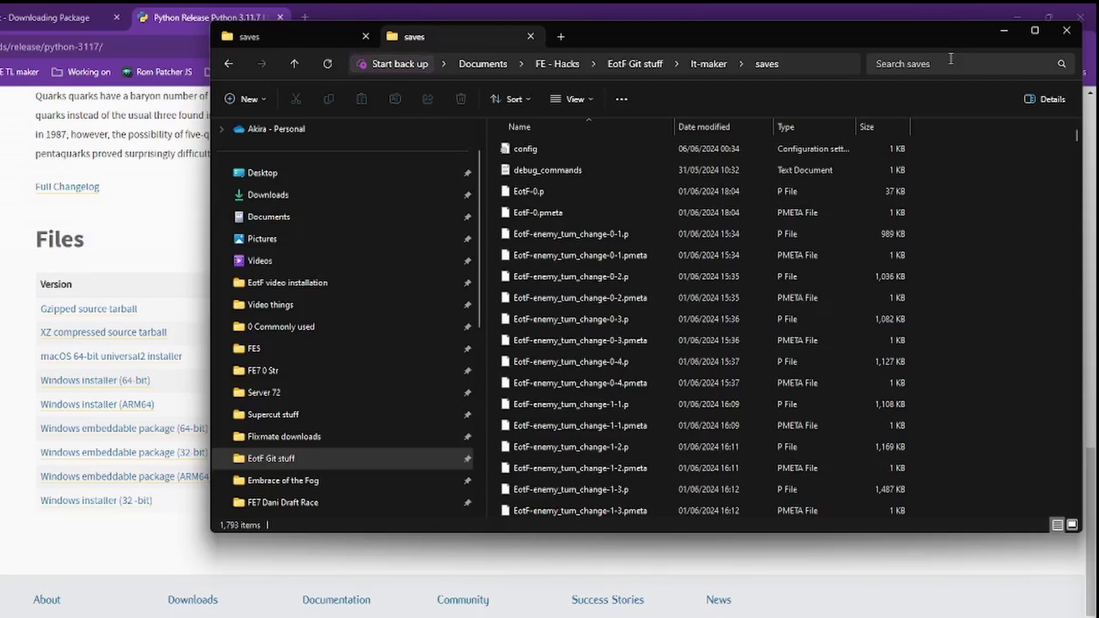
pyautogui.click(951, 58)
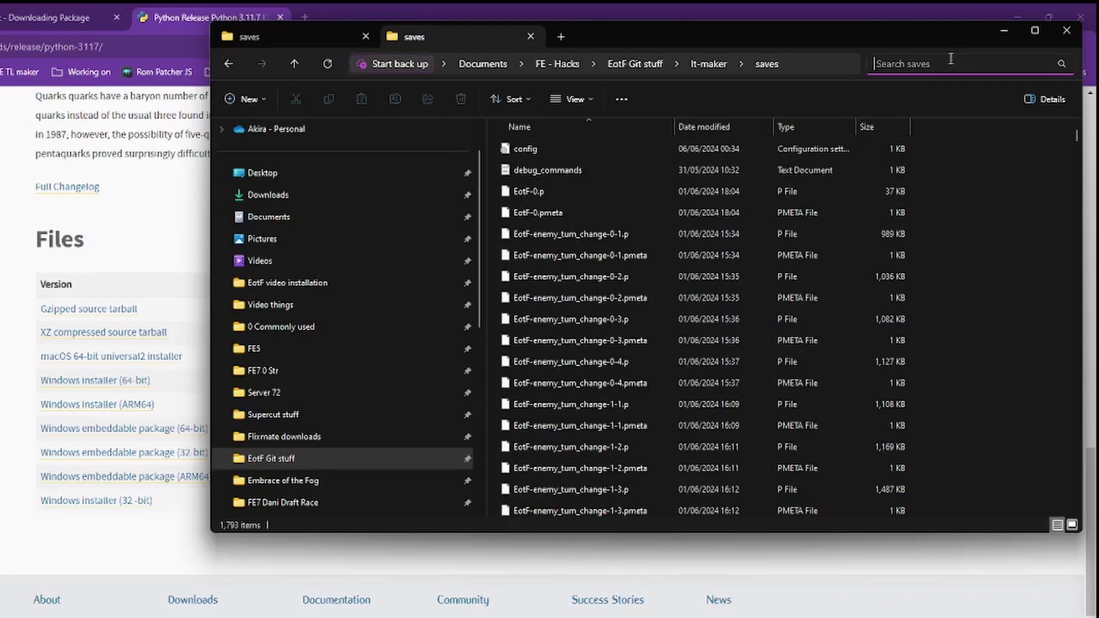
pyautogui.write('persistent recors')
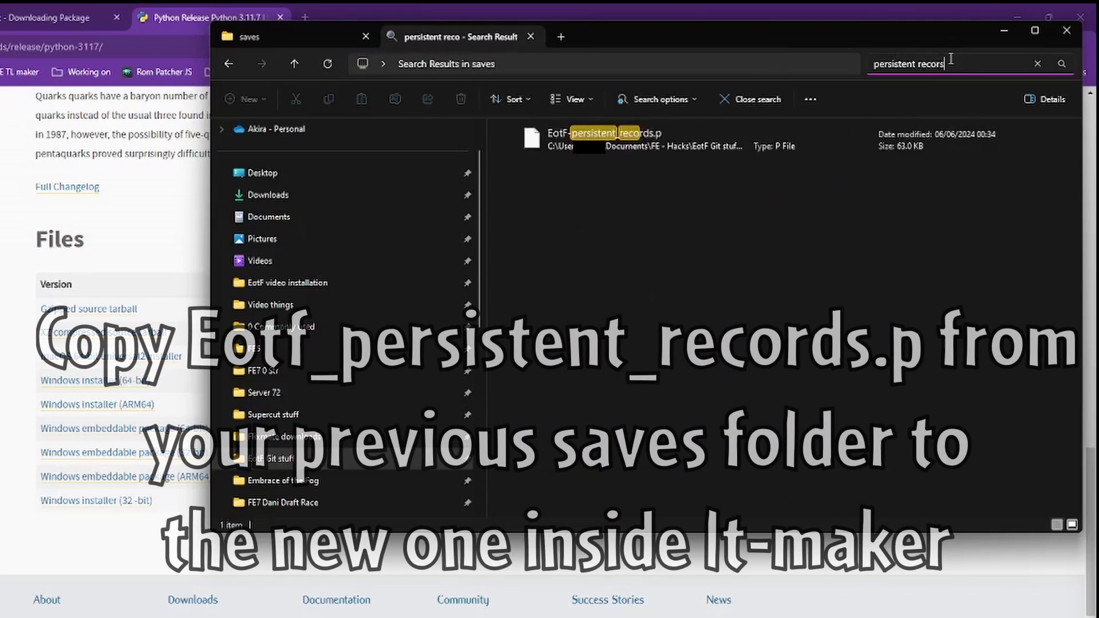
pyautogui.press('BackSpace')
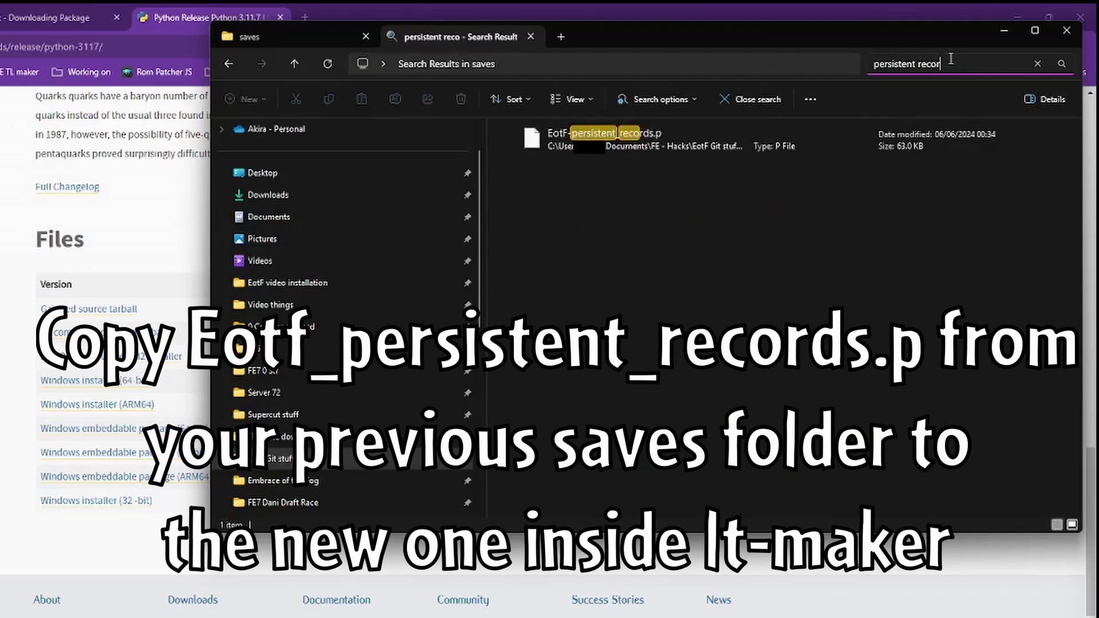
pyautogui.click(693, 140)
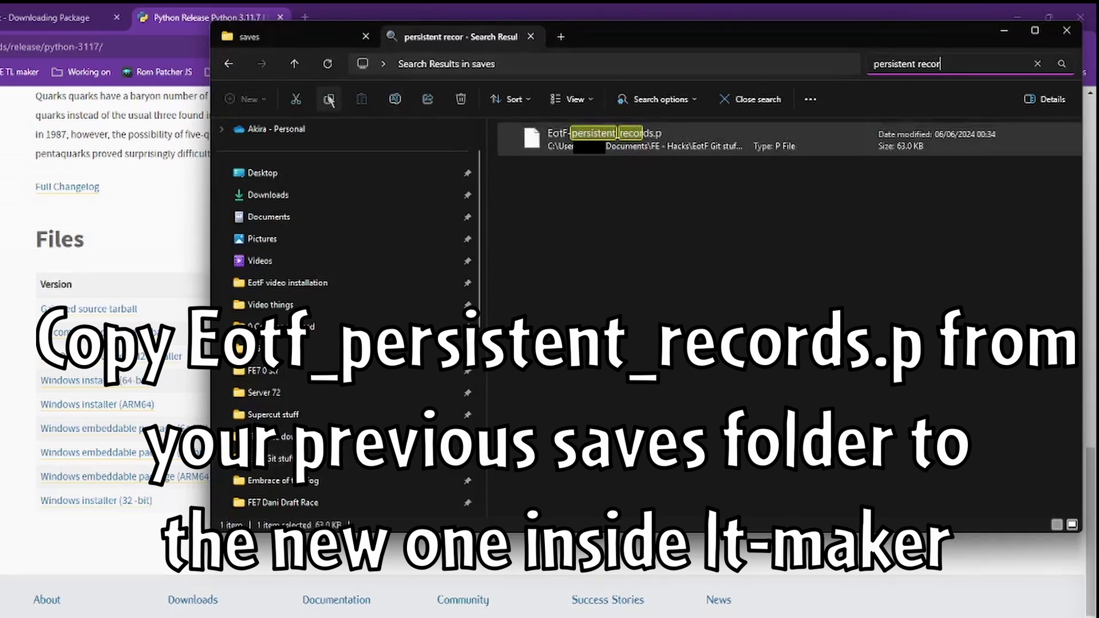
pyautogui.click(320, 41)
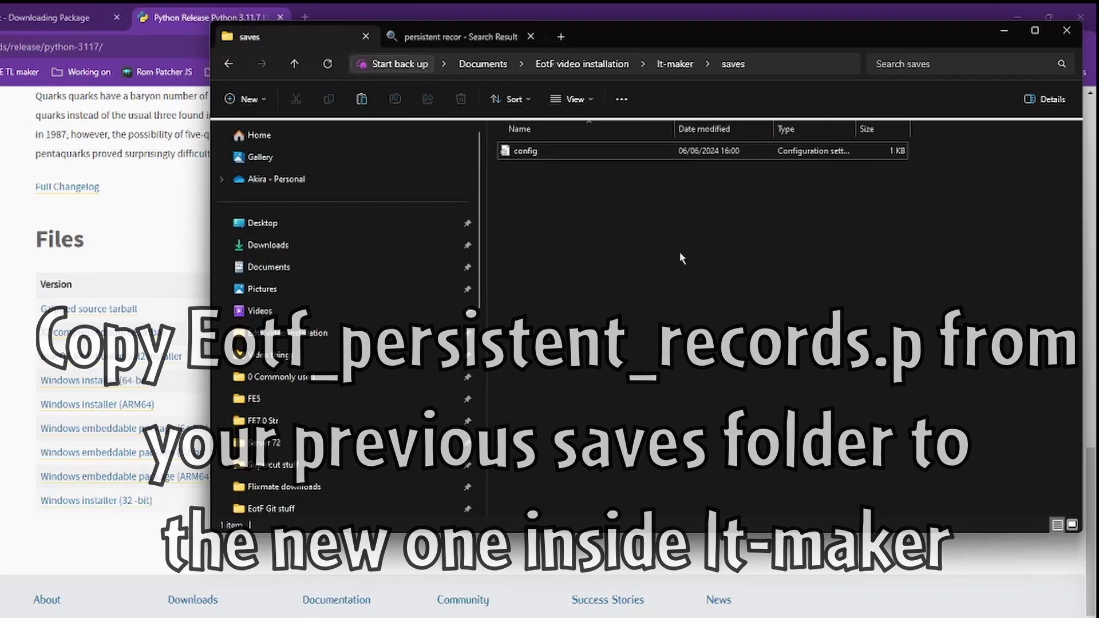
pyautogui.hotkey('ctrl', 'v')
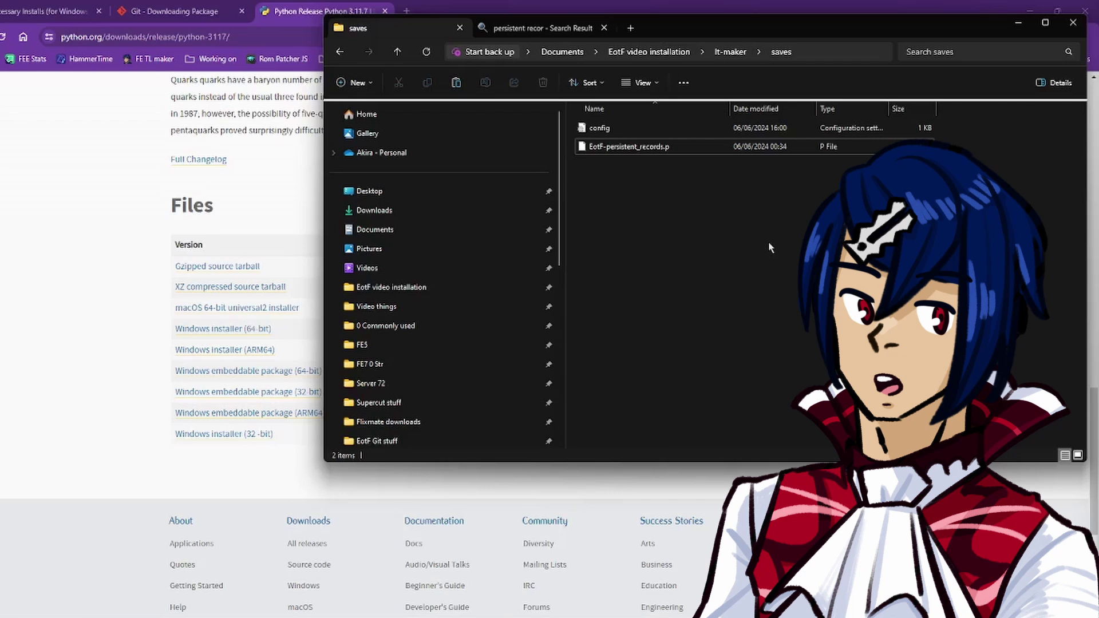
# Run git pull in a Git Bash opened in the lt-maker folder
pyautogui.hotkey('alt', 'Up')
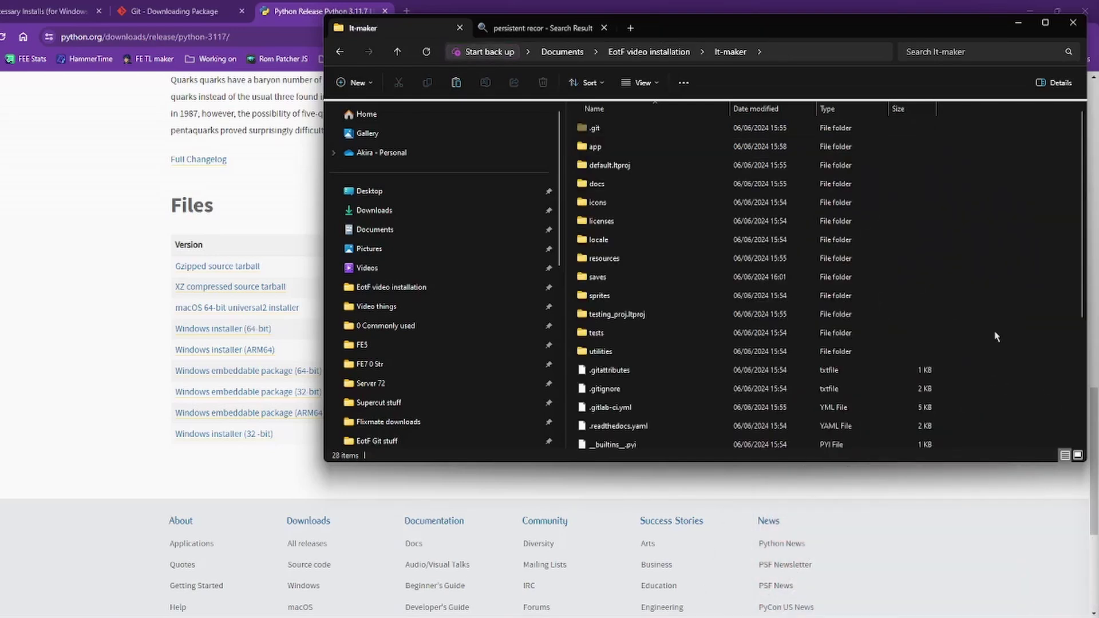
pyautogui.rightClick(995, 337)
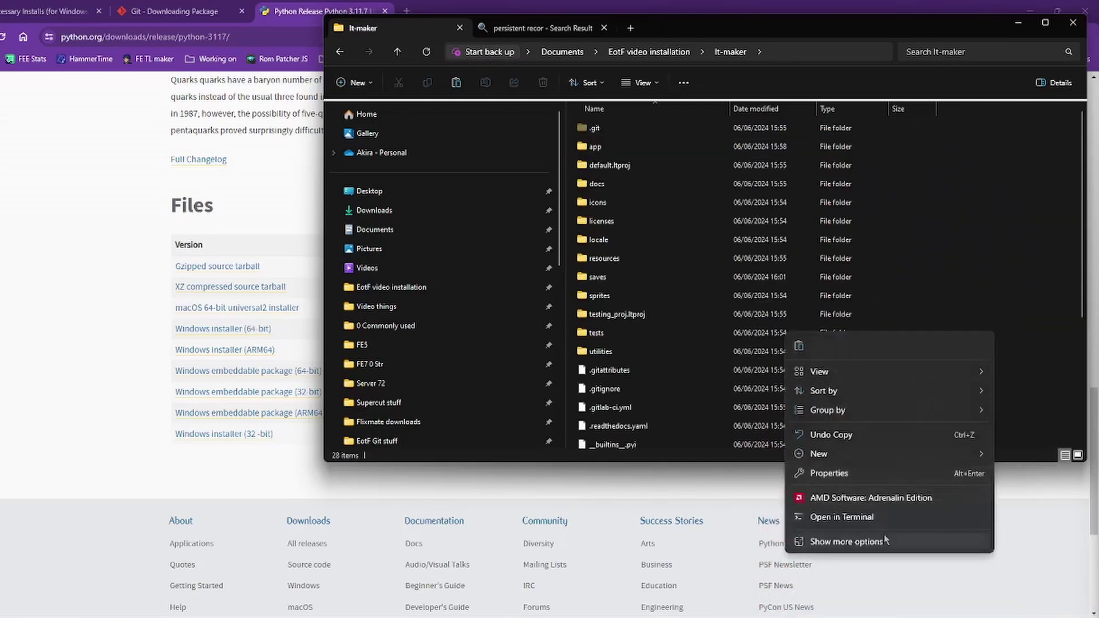
pyautogui.click(881, 541)
pyautogui.click(970, 483)
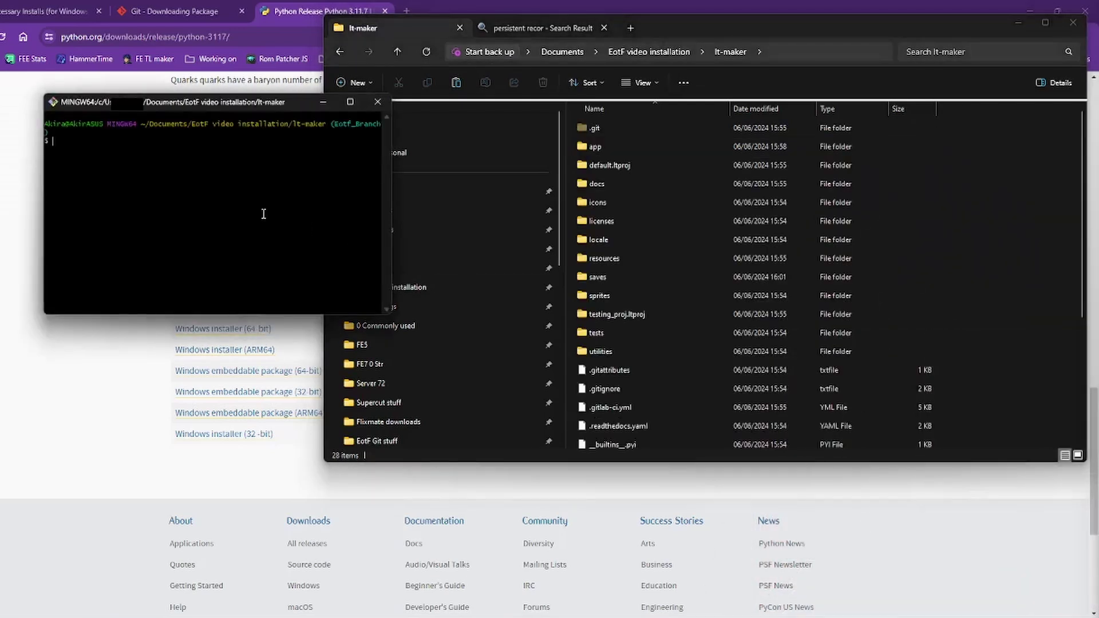
pyautogui.write('git pull')
pyautogui.press('Return')
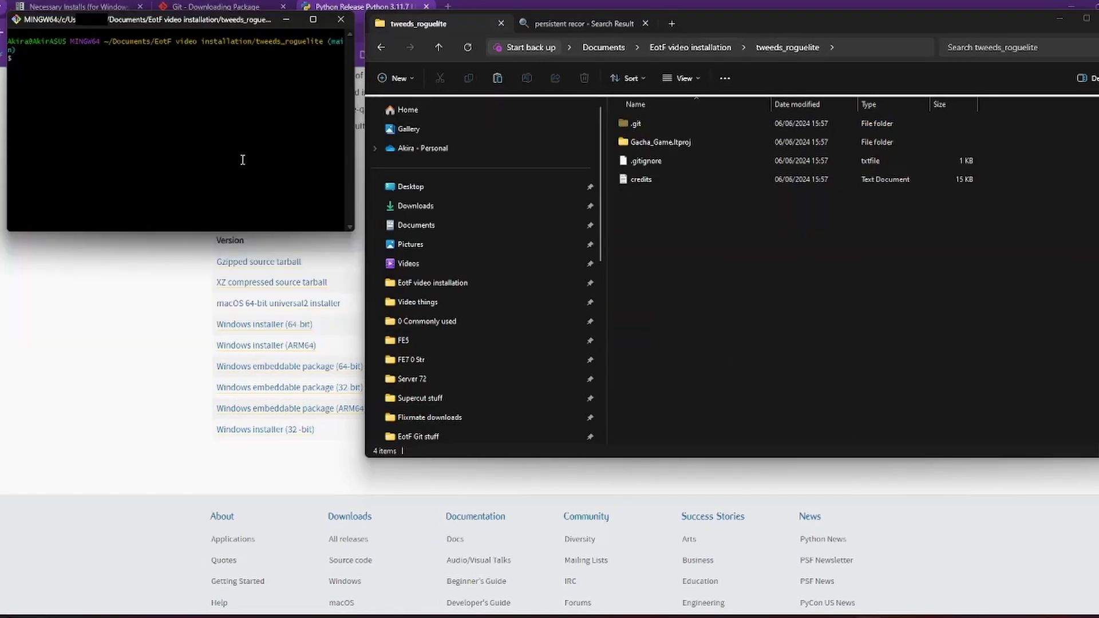
# Run git reset --hard then git pull in the tweeds_roguelite repository
pyautogui.write('git reset --ha')
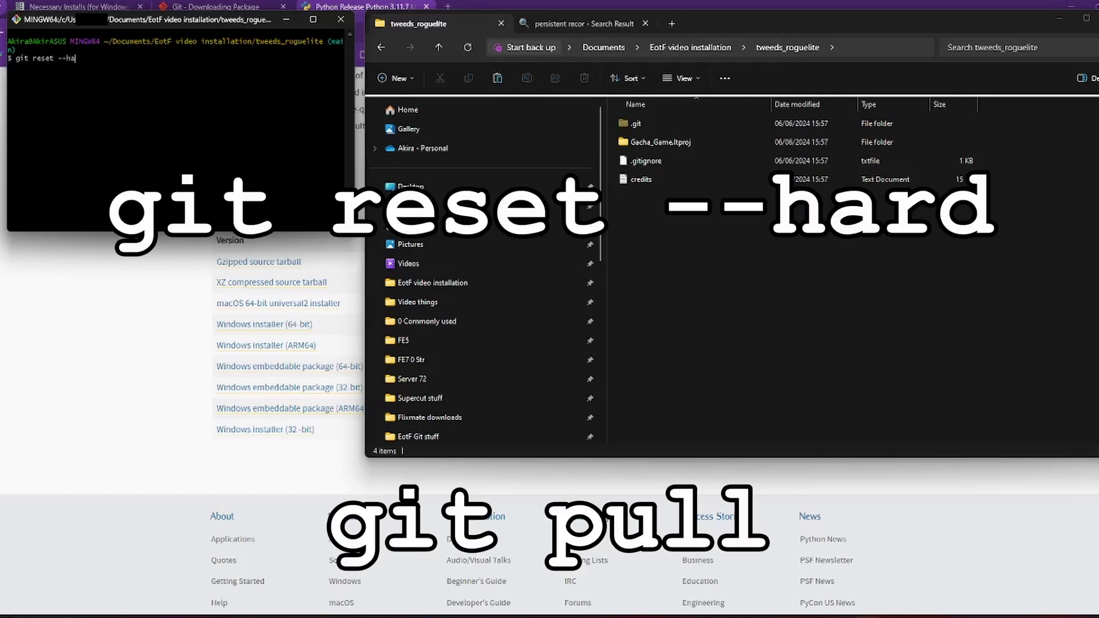
pyautogui.write('rd')
pyautogui.press('Return')
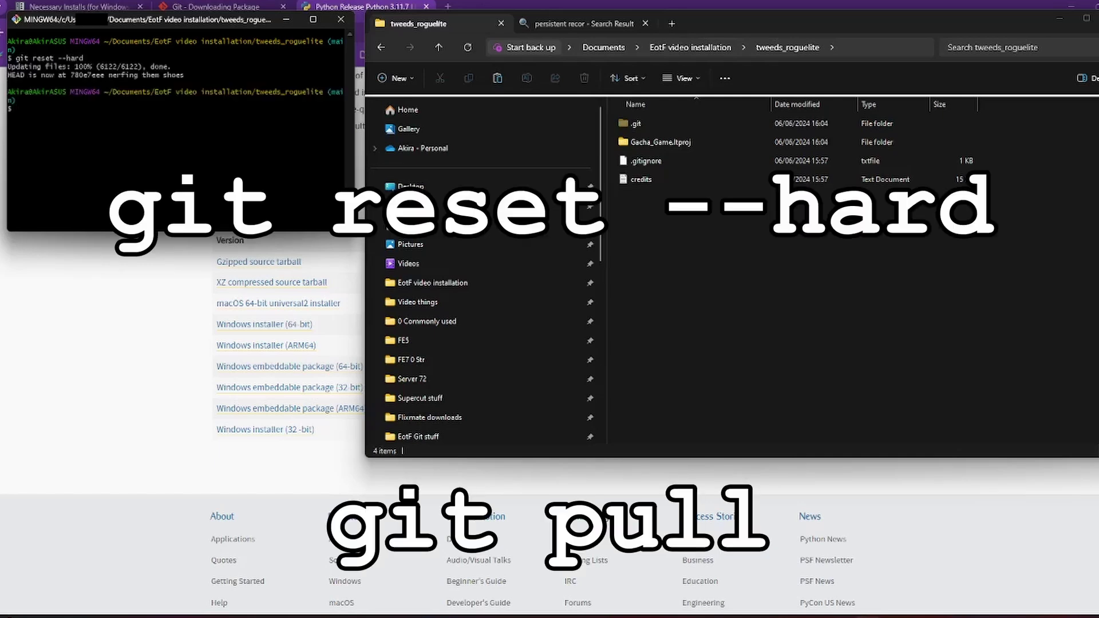
pyautogui.write('git pull')
pyautogui.press('Return')
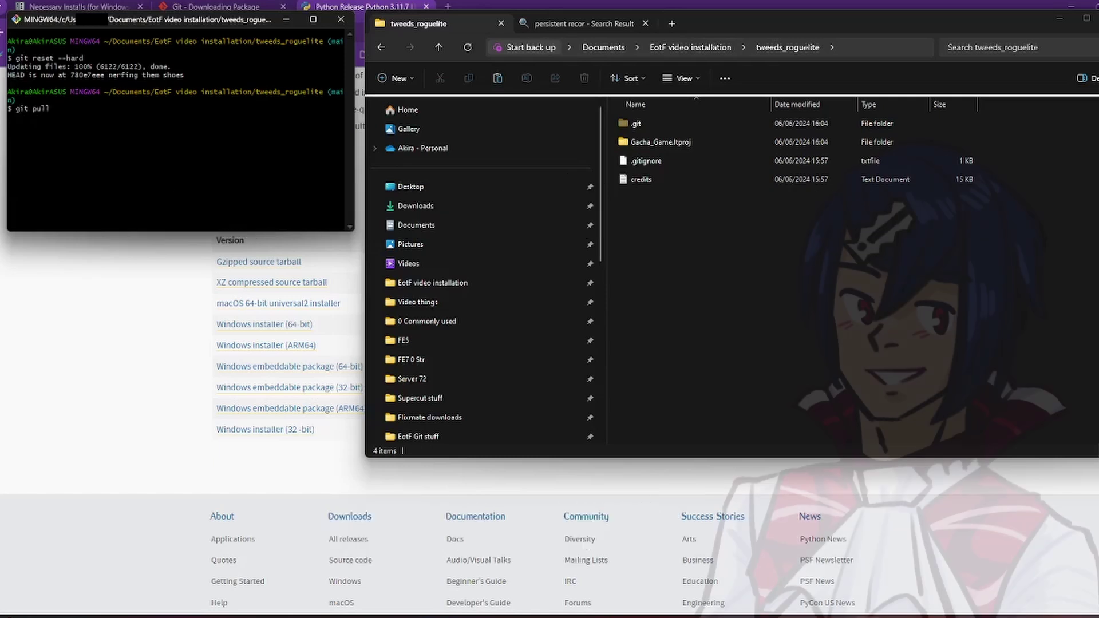